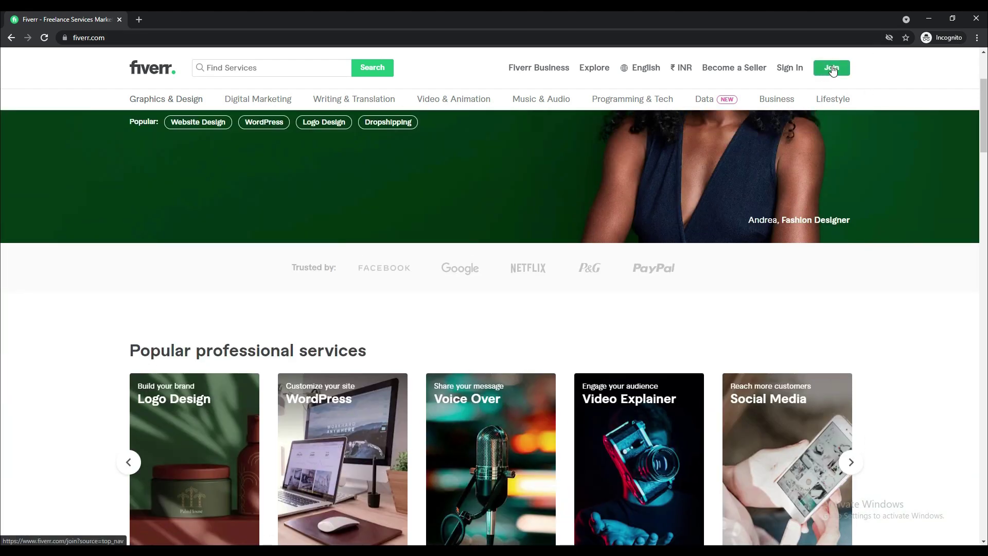
Open the Join Fiverr form to view its sign-up options, and close it
click(834, 70)
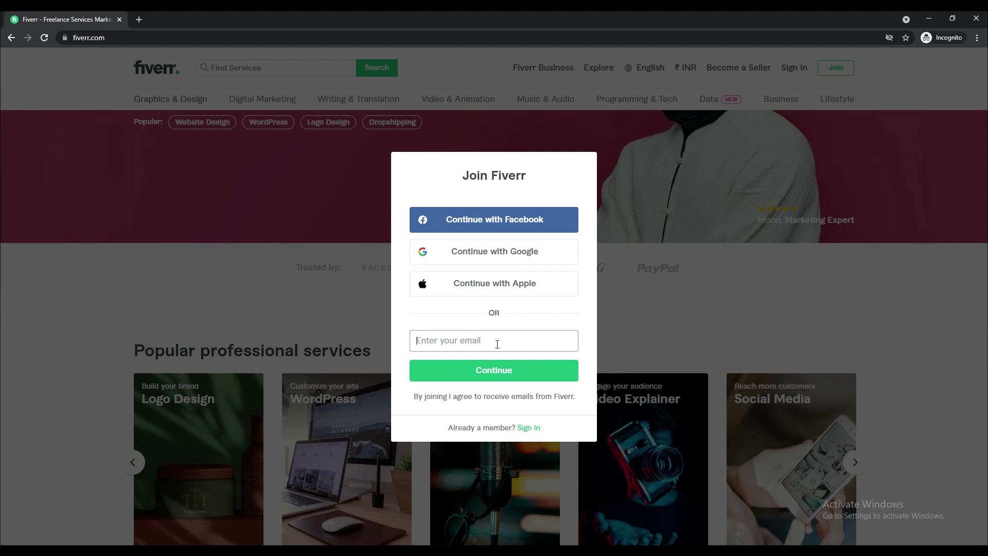
key(Escape)
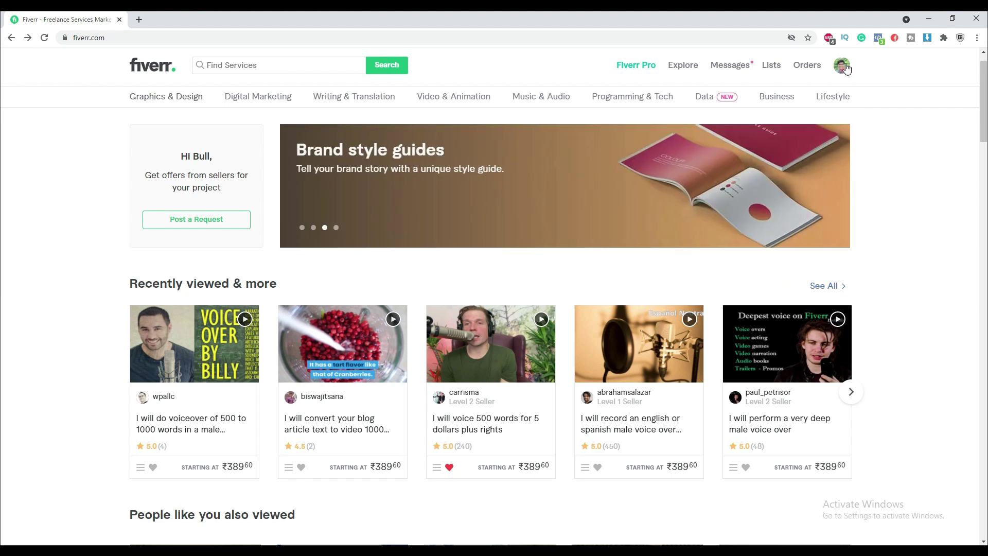
Start becoming a seller and go through the onboarding introduction pages to the personal info form
click(847, 69)
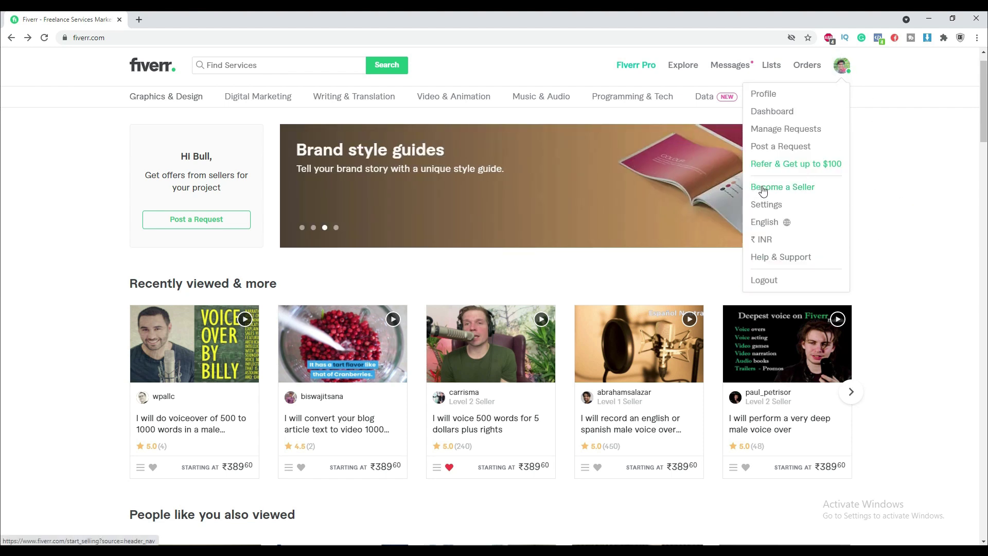
click(804, 191)
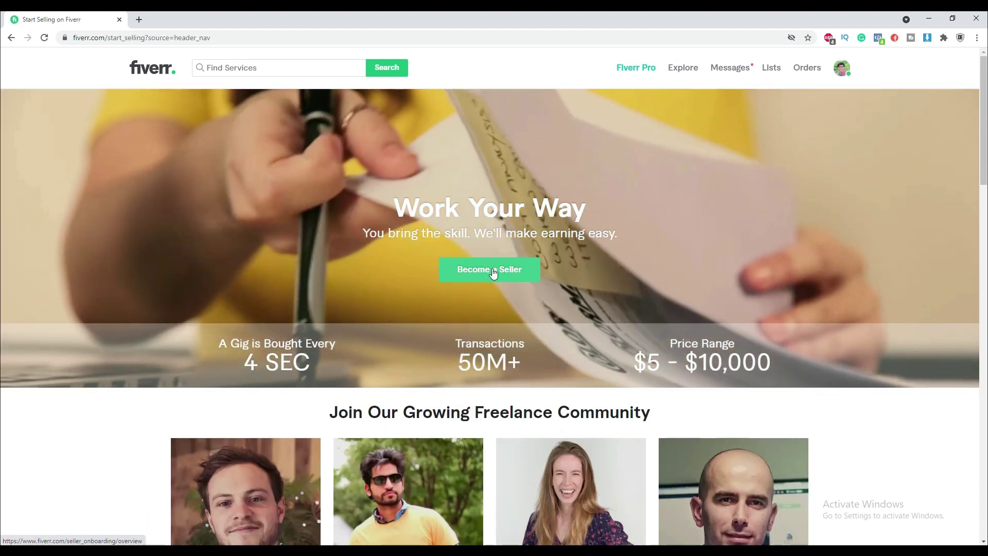
click(493, 272)
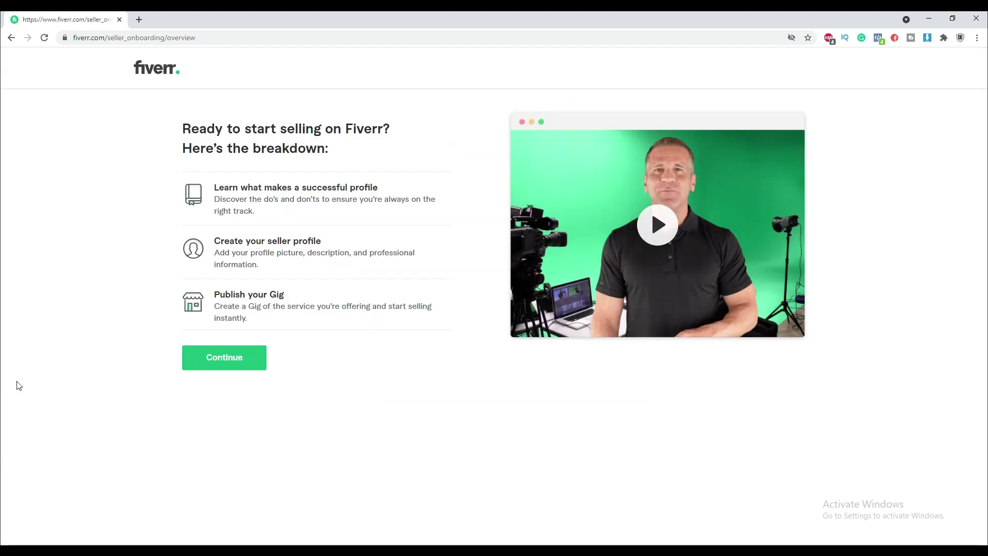
click(230, 364)
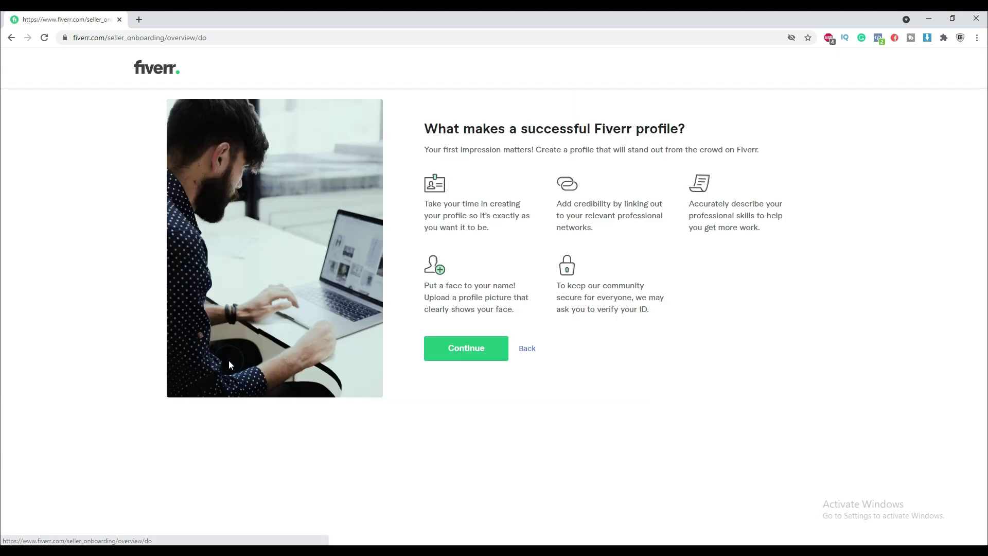
click(466, 348)
click(465, 351)
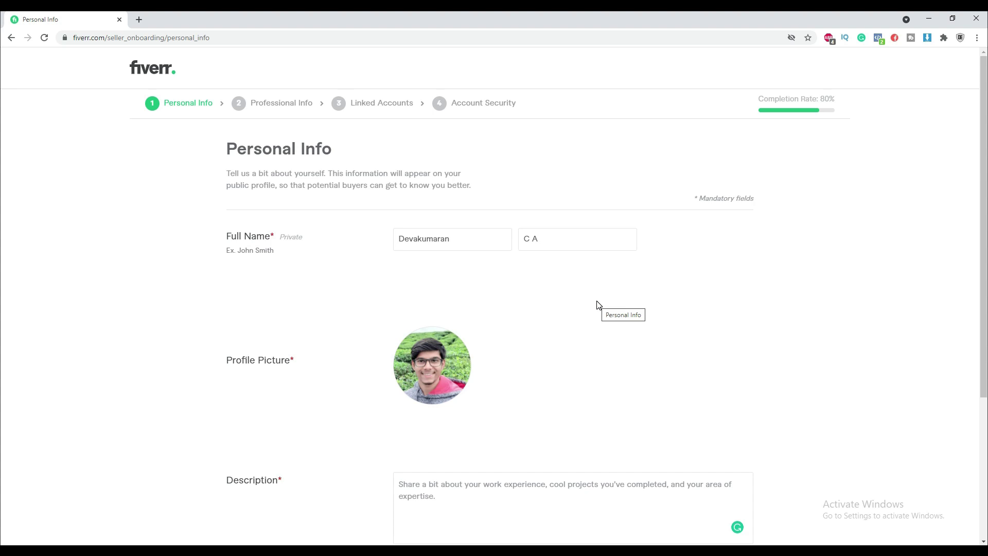
Fill in the profile description as a professional Graphic Designer with more than 3 years of experience building brands, and submit the personal info
scroll(602, 350, down, 2)
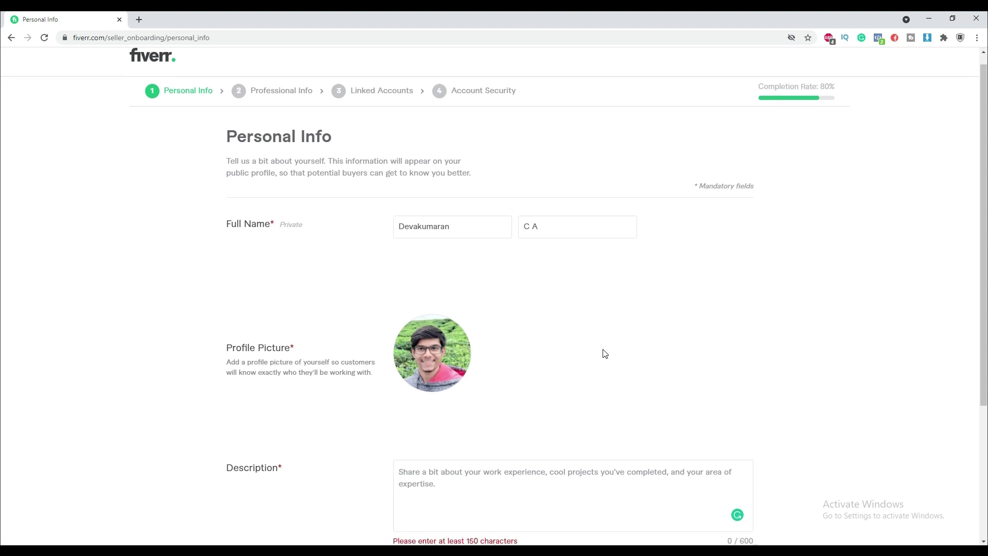
click(506, 397)
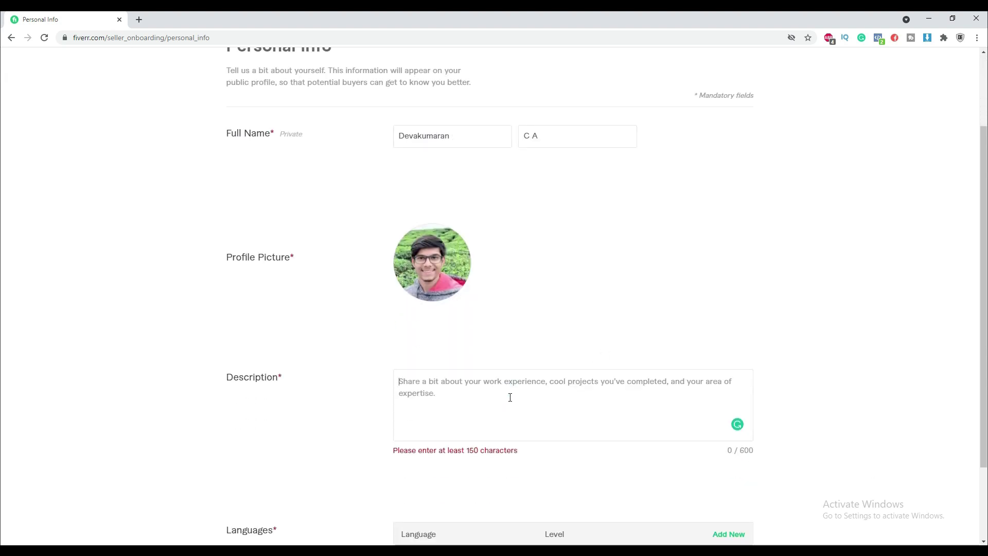
text(Hi, I'm Deva, a professional Graphic Designer and have more than 3 years of experience creating and building brands for different industries. I love to create logos which is definitely my passion. My ethics are simple " Customer satisfaction is satisfaction".)
scroll(510, 397, down, 2)
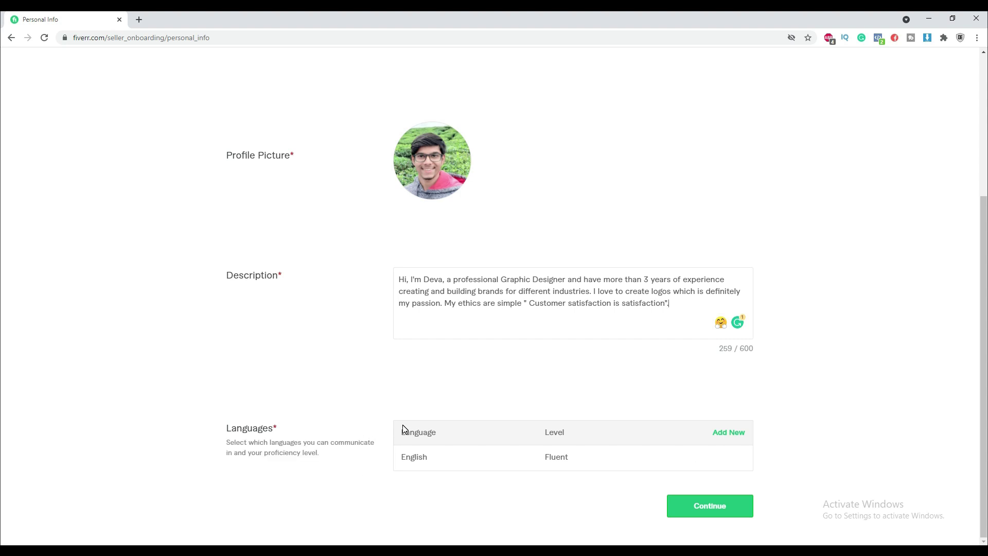
click(704, 513)
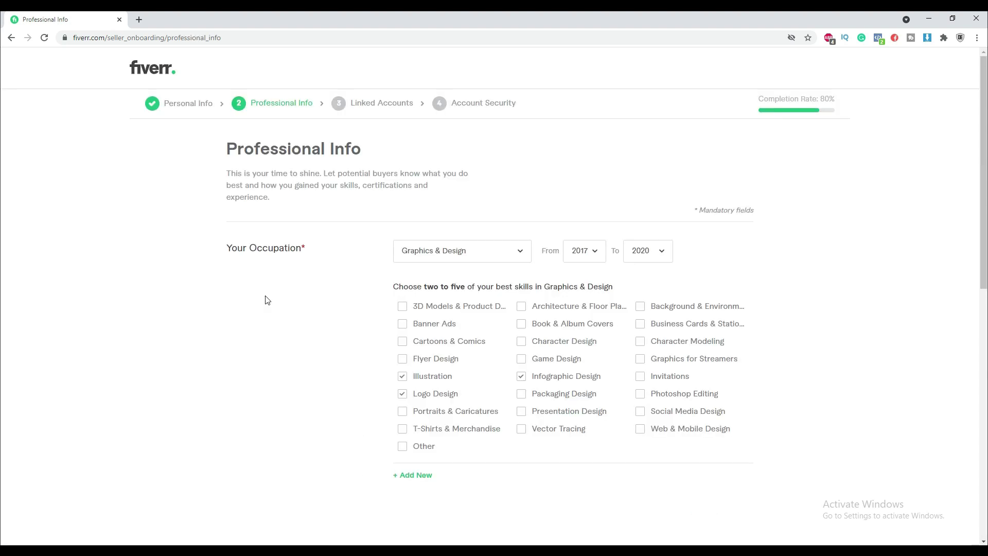
Review the occupation, skills, education and certification entries, open the Graphic Designing skill for editing, and continue to the linked accounts
scroll(517, 234, down, 1)
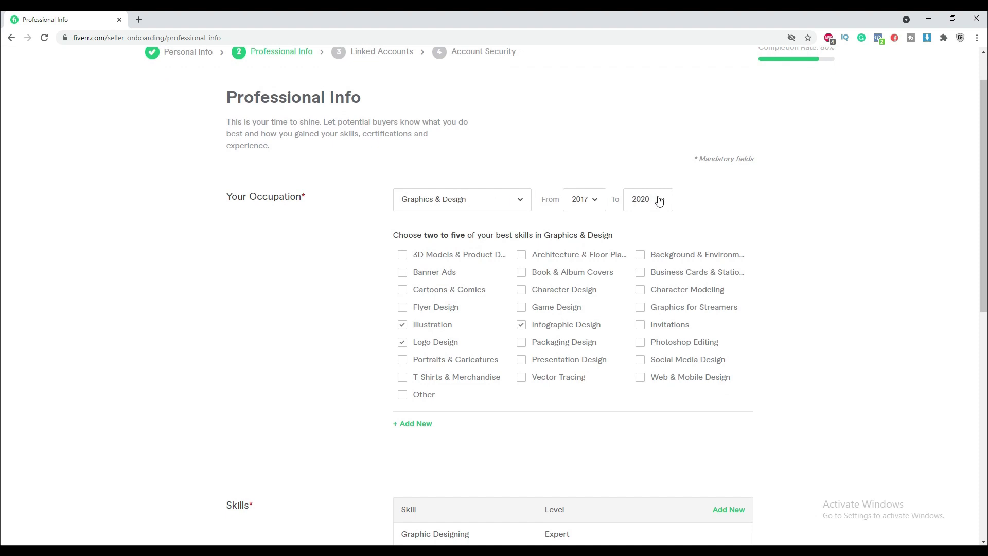
scroll(466, 304, up, 1)
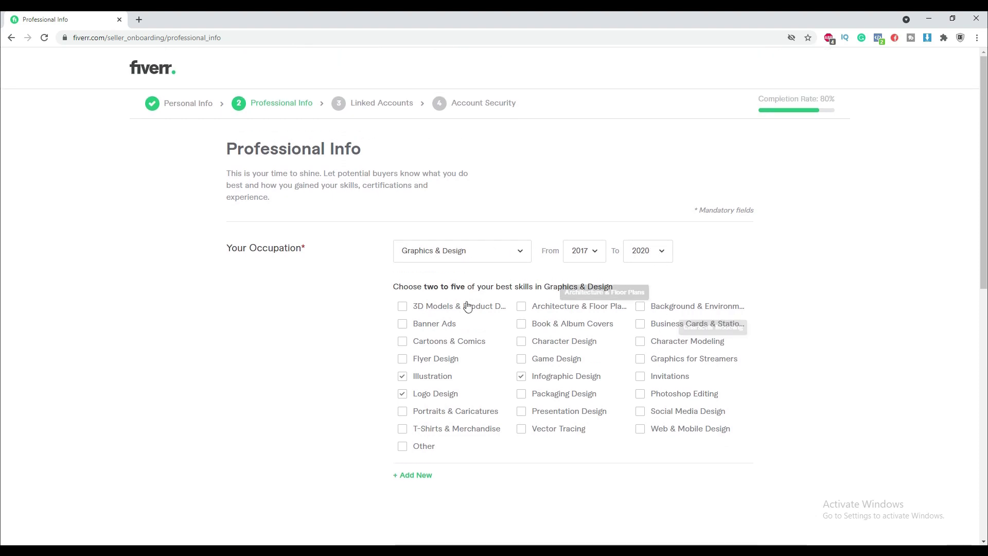
scroll(453, 305, down, 4)
scroll(302, 261, down, 2)
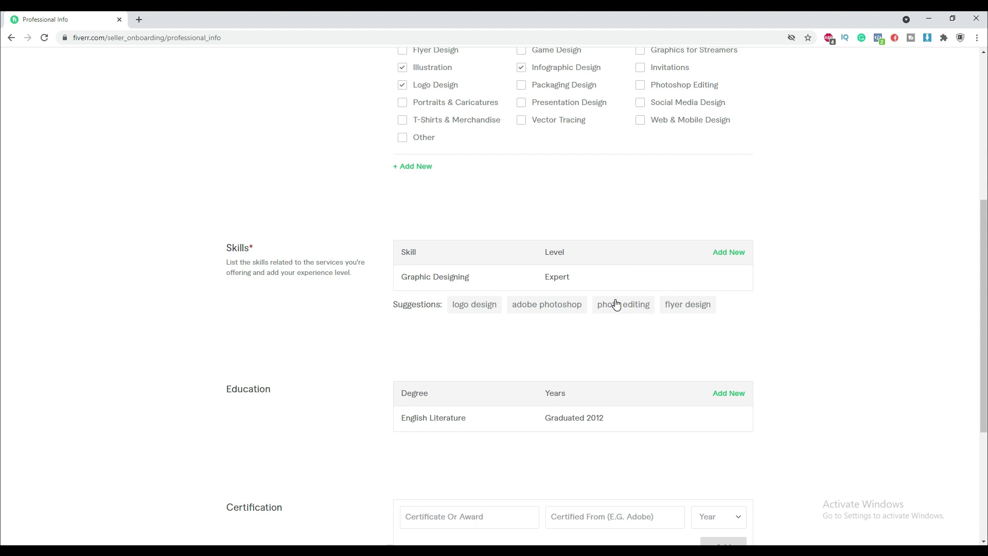
scroll(615, 304, down, 1)
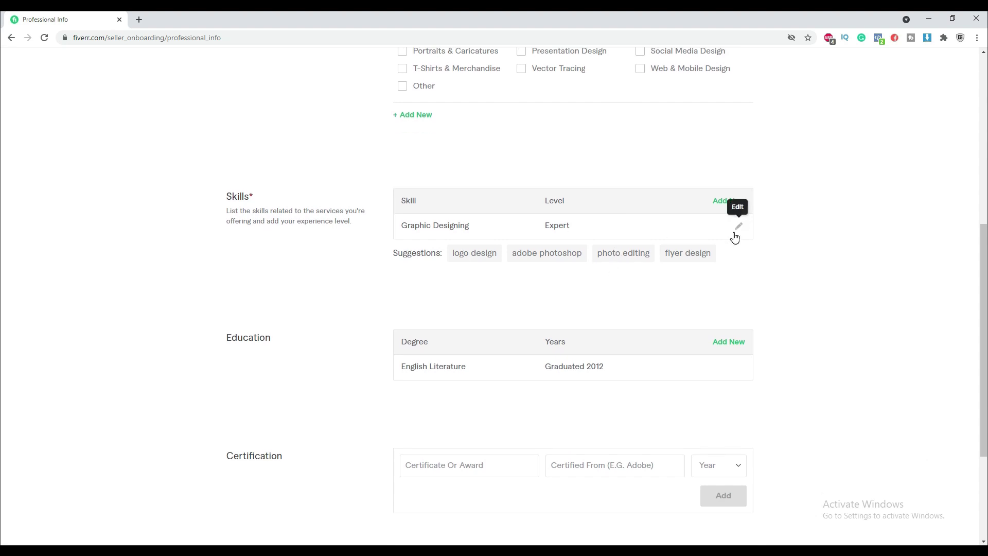
click(741, 228)
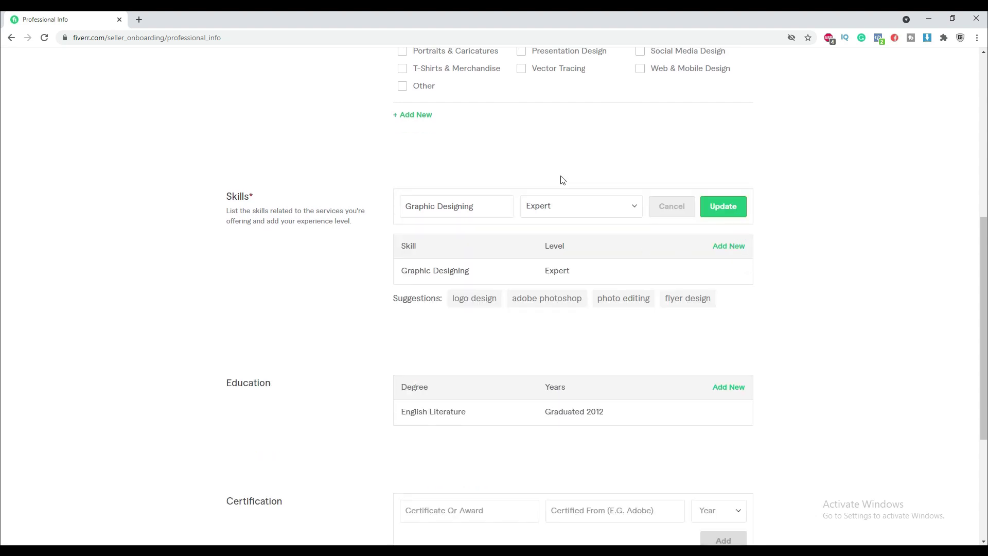
scroll(678, 317, down, 2)
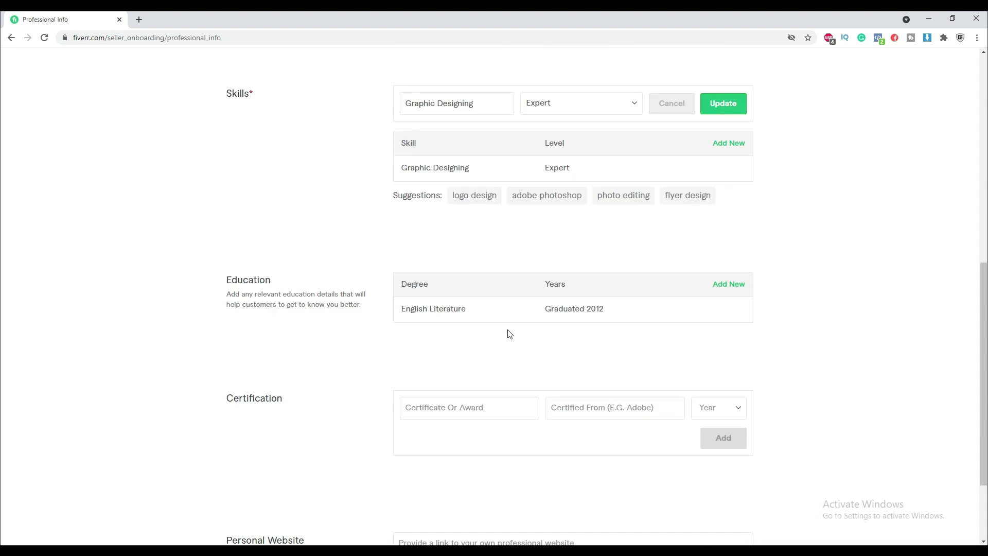
scroll(721, 360, down, 2)
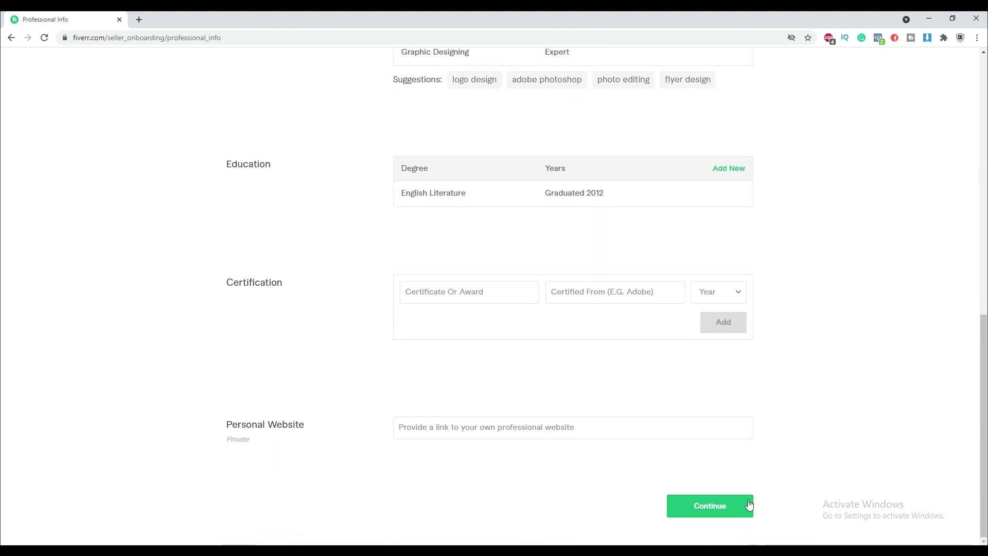
click(726, 509)
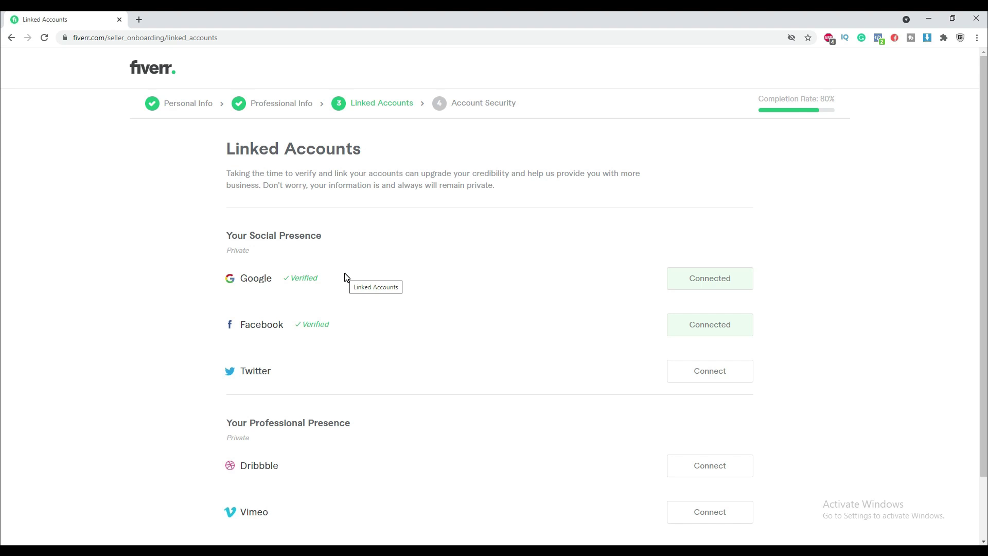
Continue past the linked accounts without connecting more, and finish the account security stage to complete the seller profile
scroll(345, 278, down, 3)
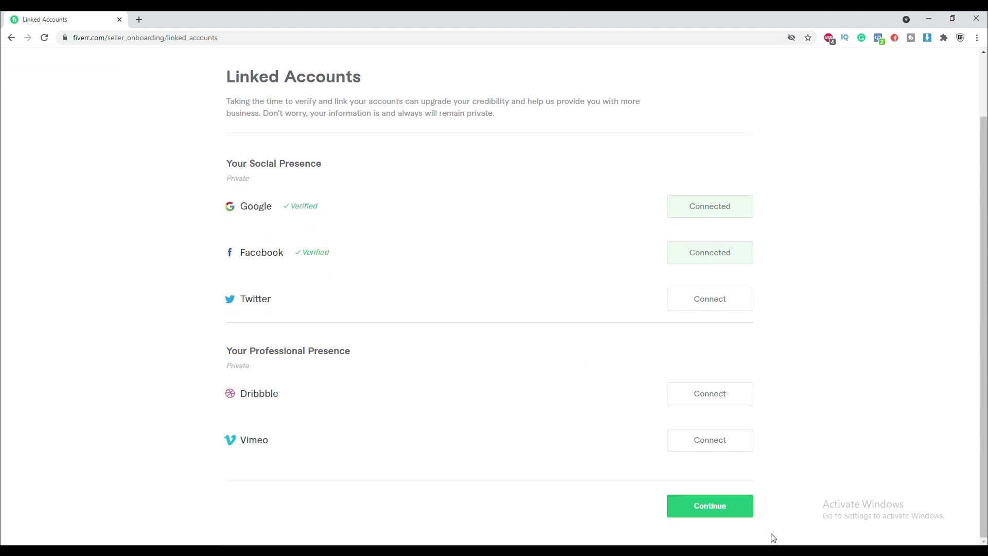
click(705, 508)
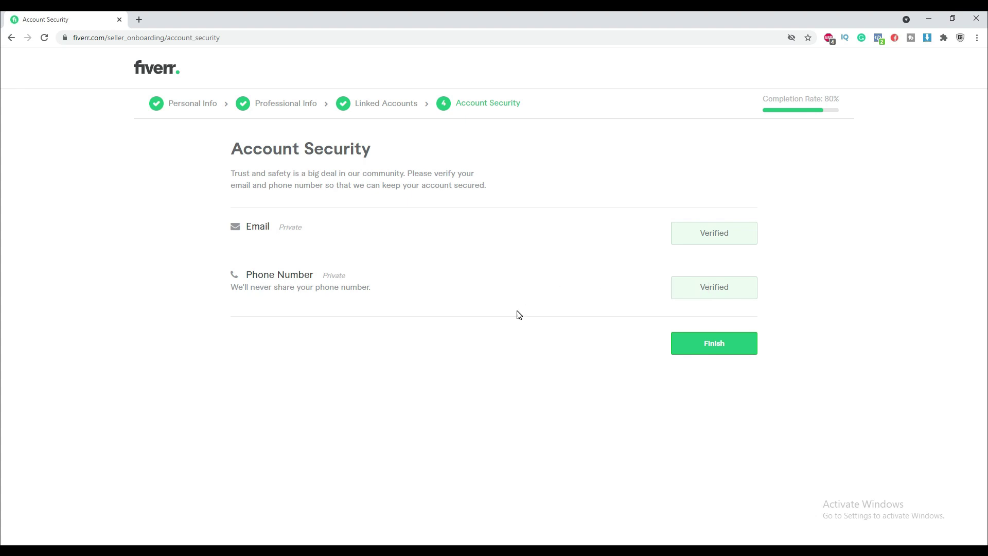
click(706, 349)
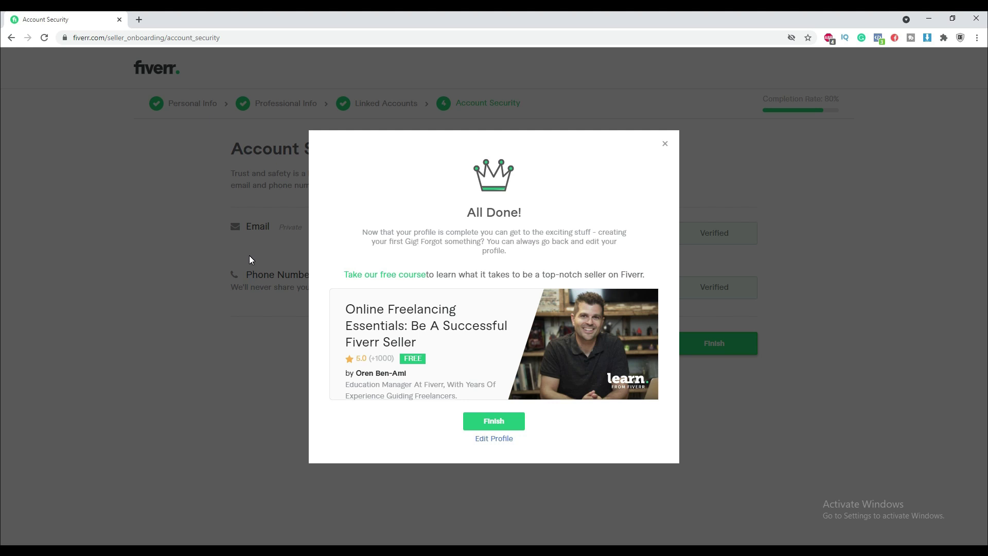
click(495, 421)
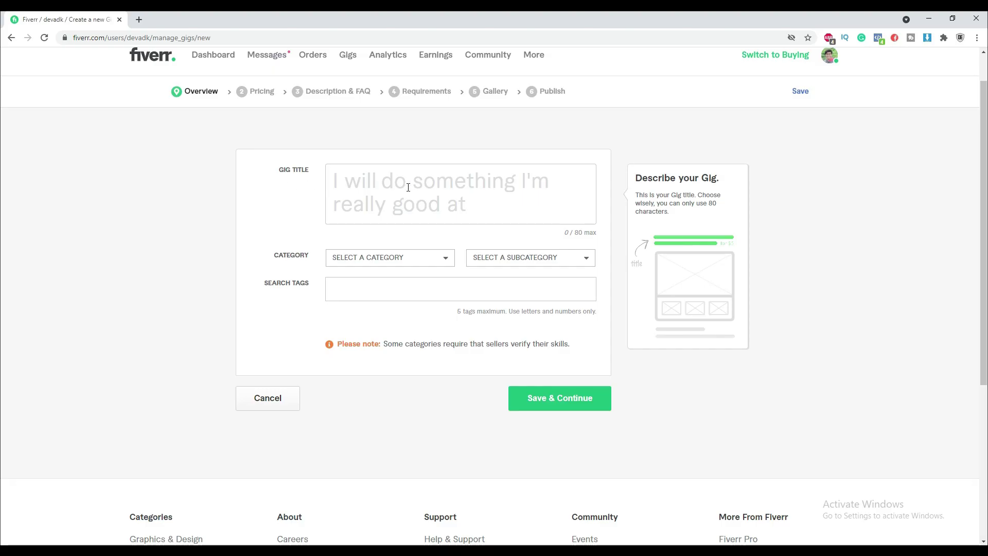
Enter "create attractive logos for your company" as the title of the new gig
click(453, 143)
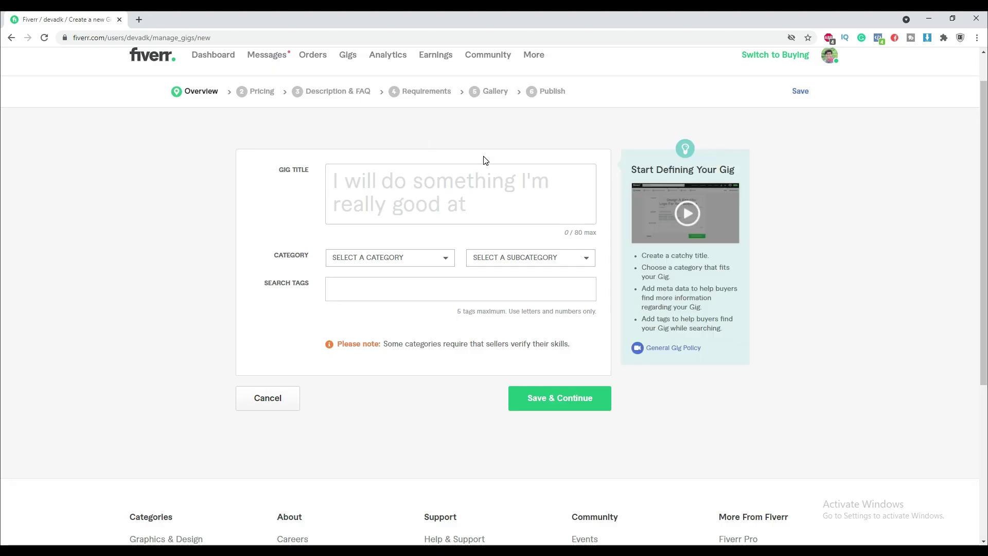
click(491, 176)
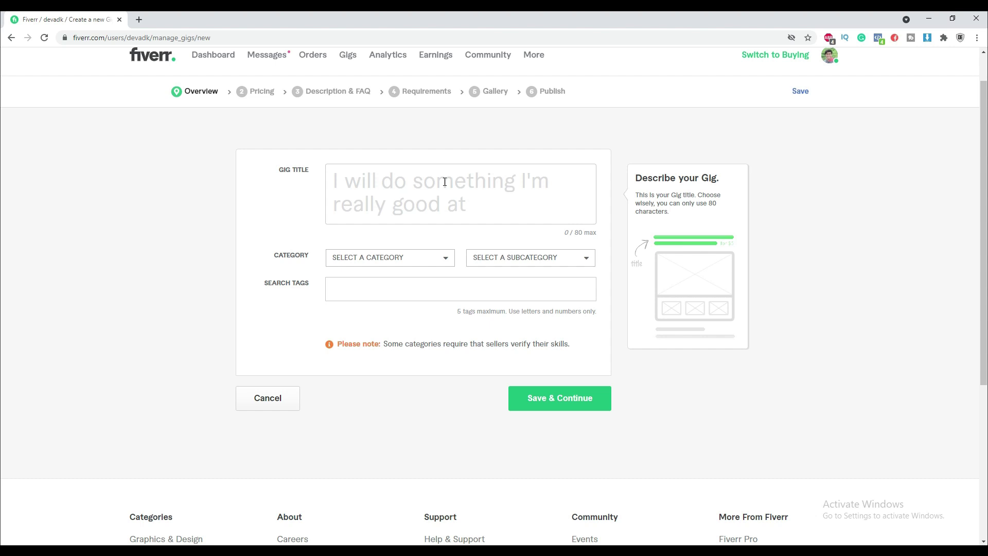
click(432, 171)
text(create attractive logos for your company)
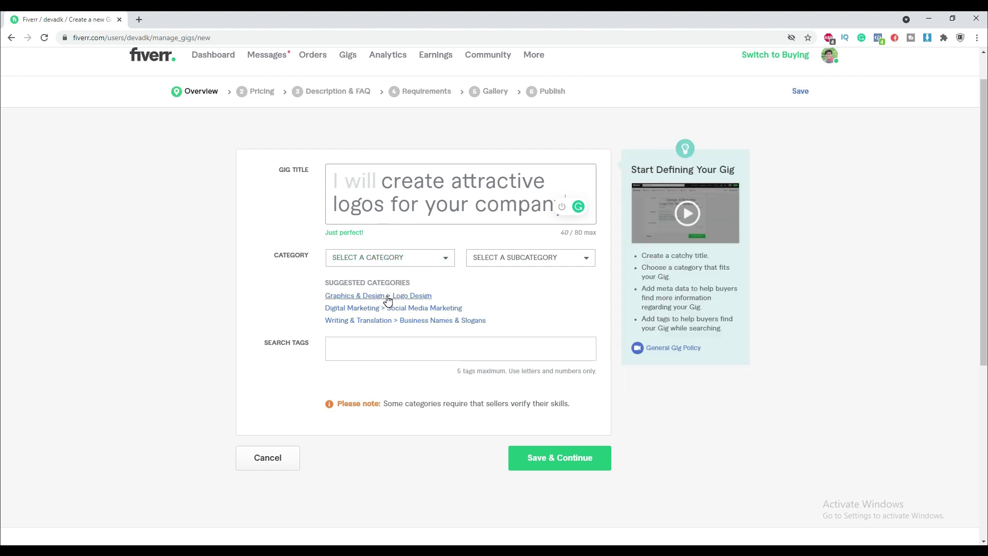
Assign the gig to the suggested category Graphics & Design > Logo Design and set its logo style to Flat/Minimalist
click(405, 300)
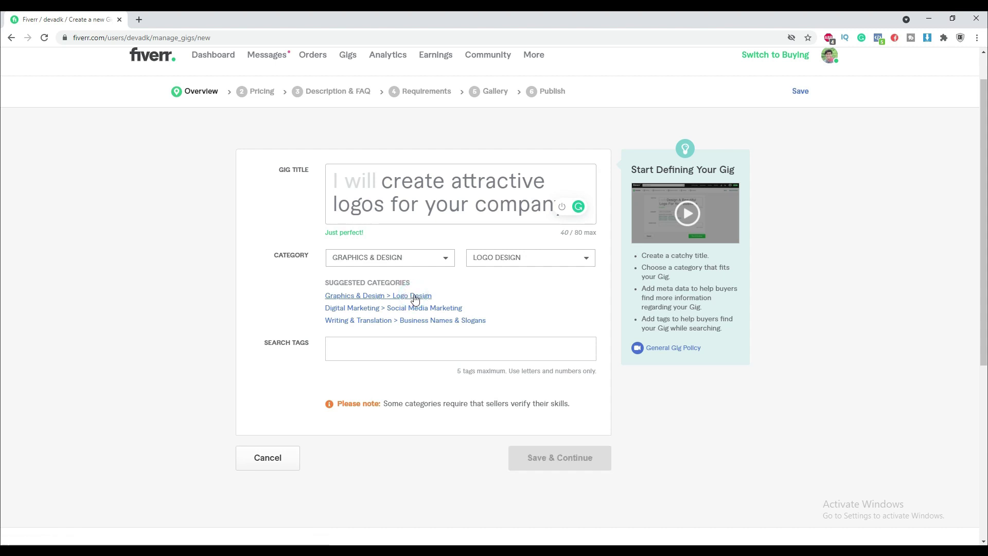
scroll(361, 319, down, 3)
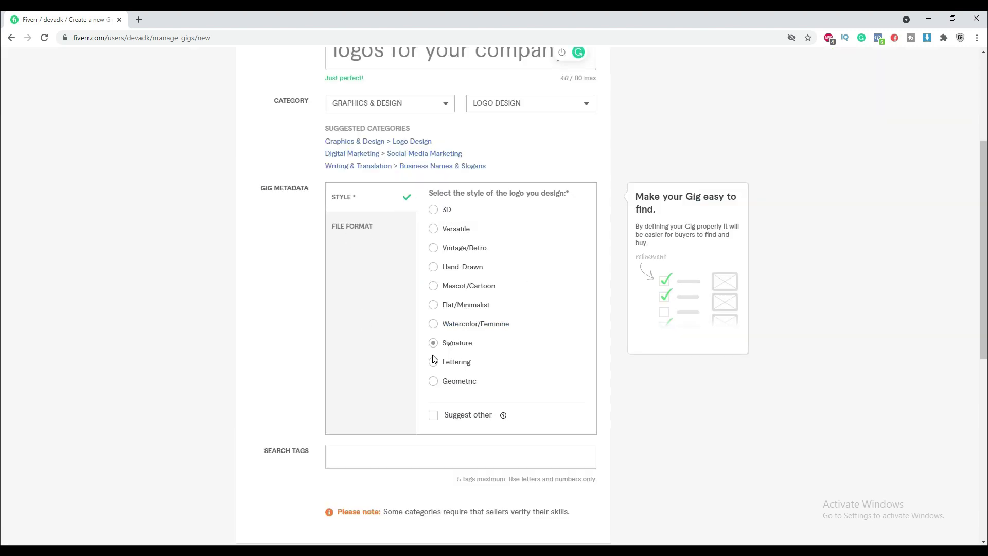
click(434, 306)
scroll(486, 305, down, 2)
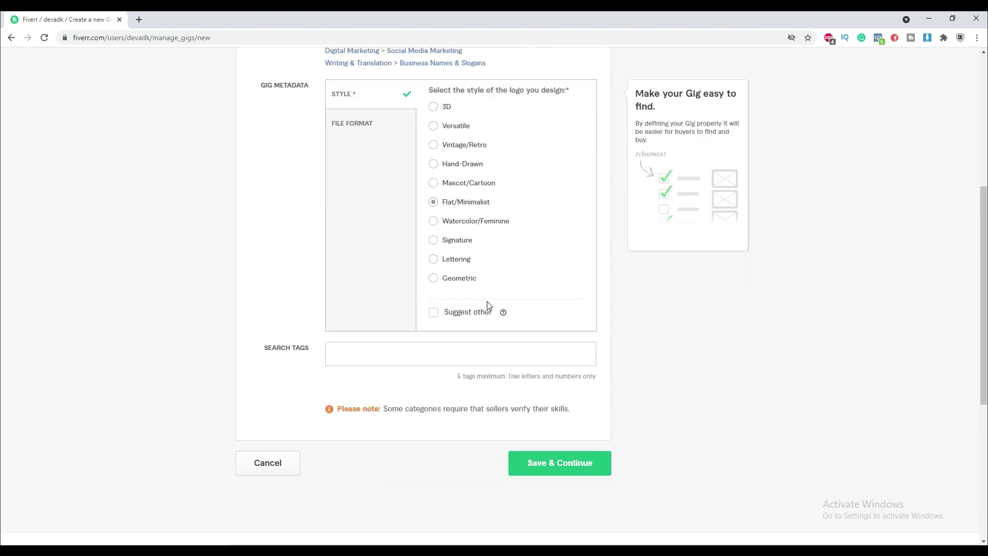
Add the search tags "logo design" and "create logo" to the gig
click(335, 360)
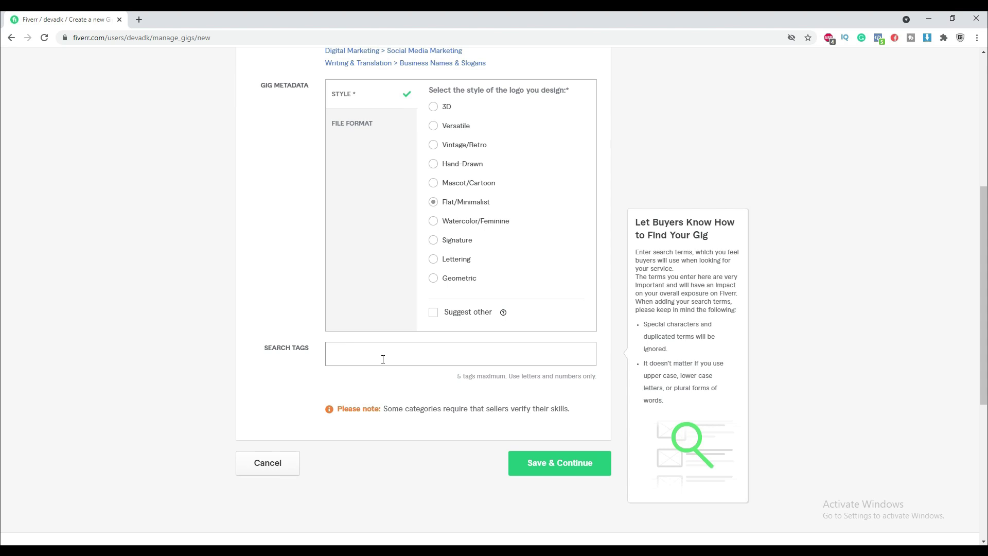
text(lo)
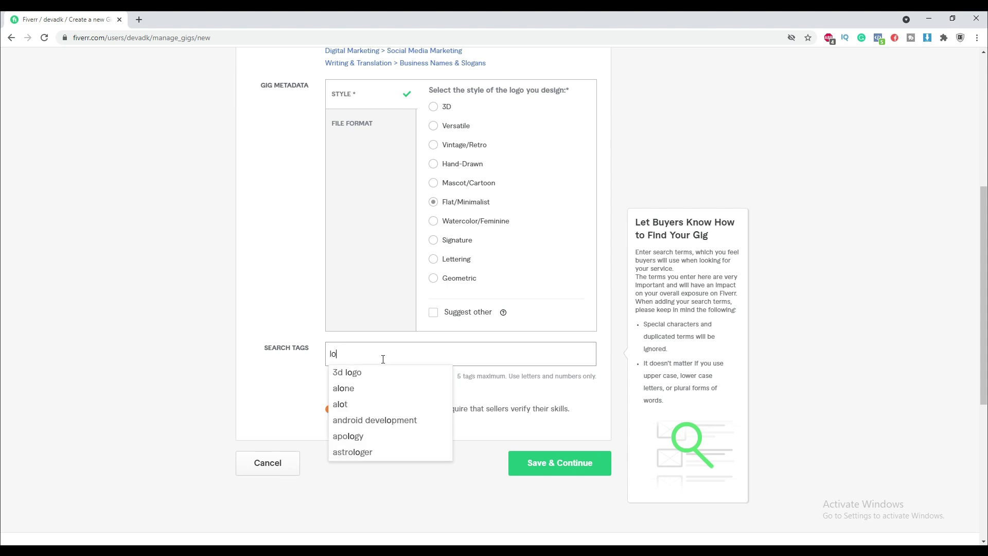
text(go design)
key(Return)
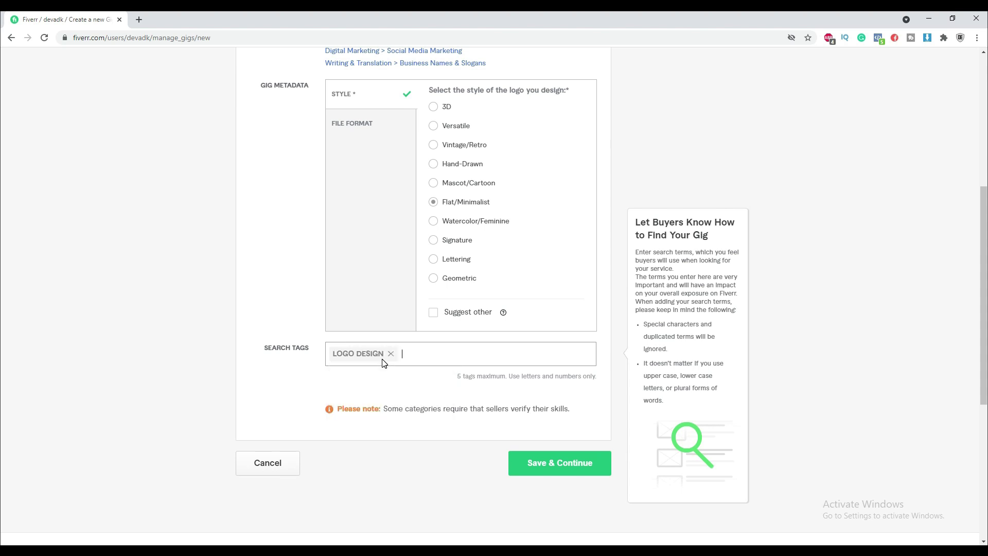
text(create)
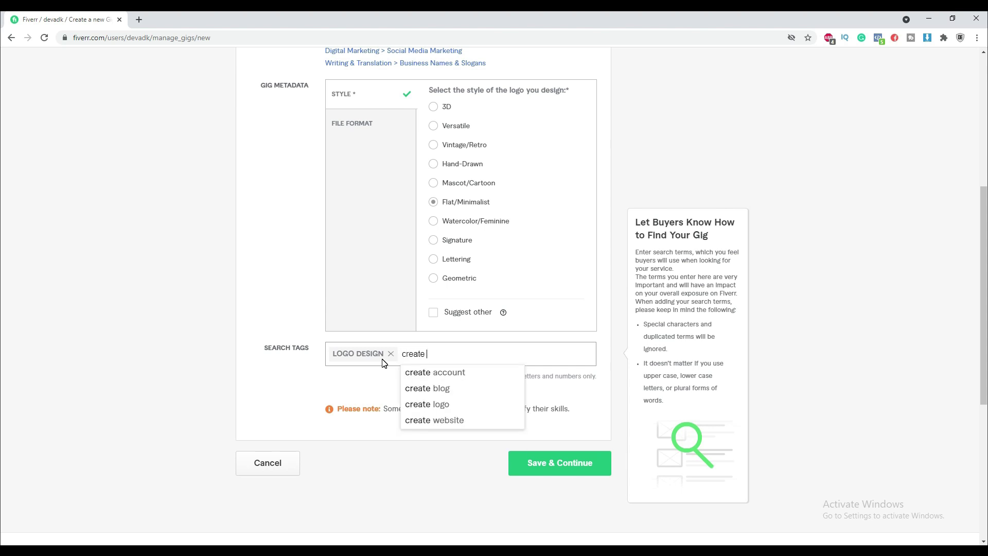
click(416, 407)
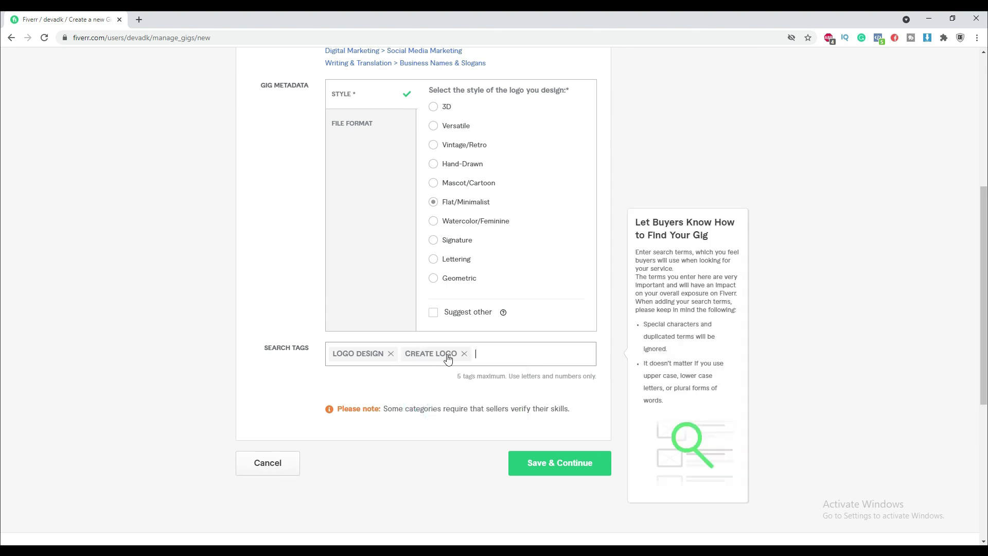
click(544, 381)
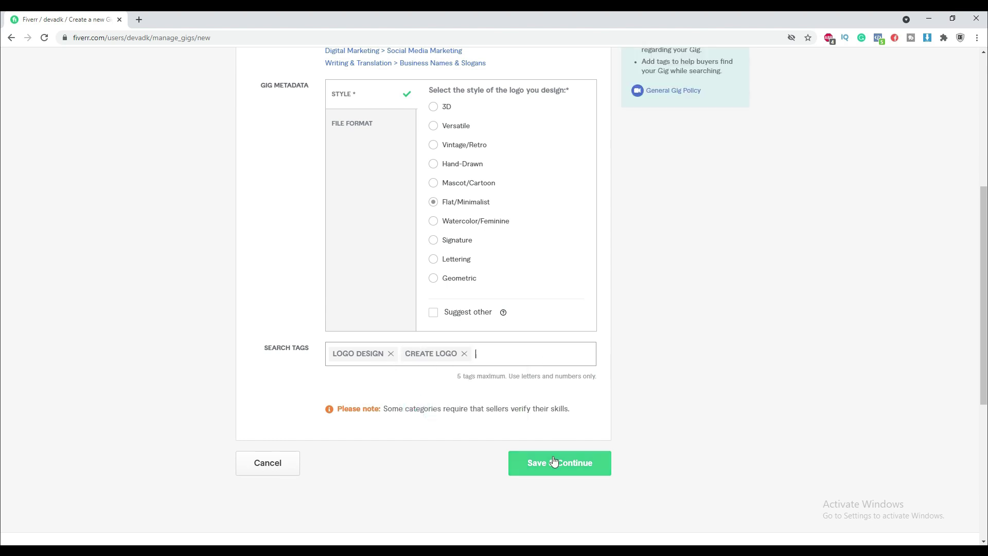
Save the gig overview and turn off the three-package option so only the Basic package is offered
click(558, 462)
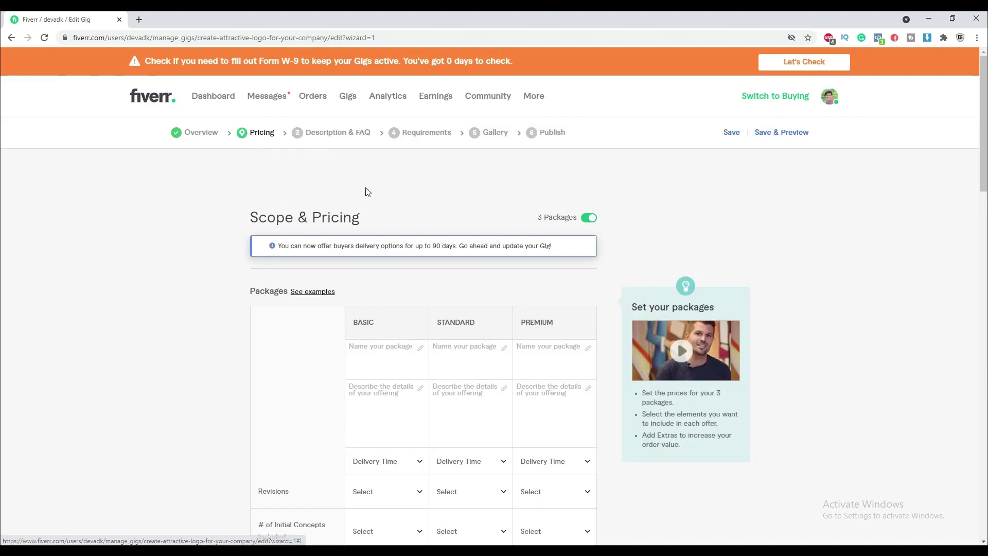
scroll(366, 192, down, 2)
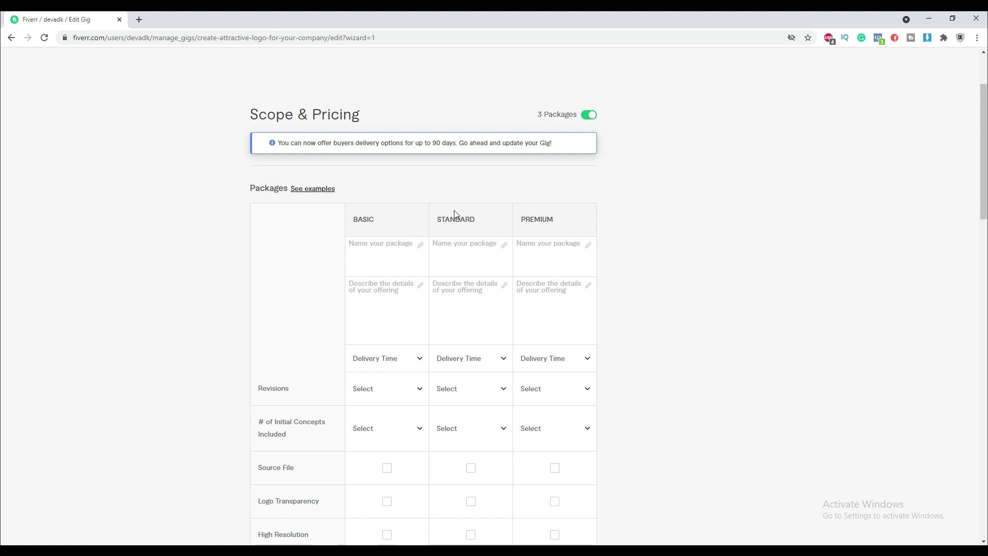
click(377, 262)
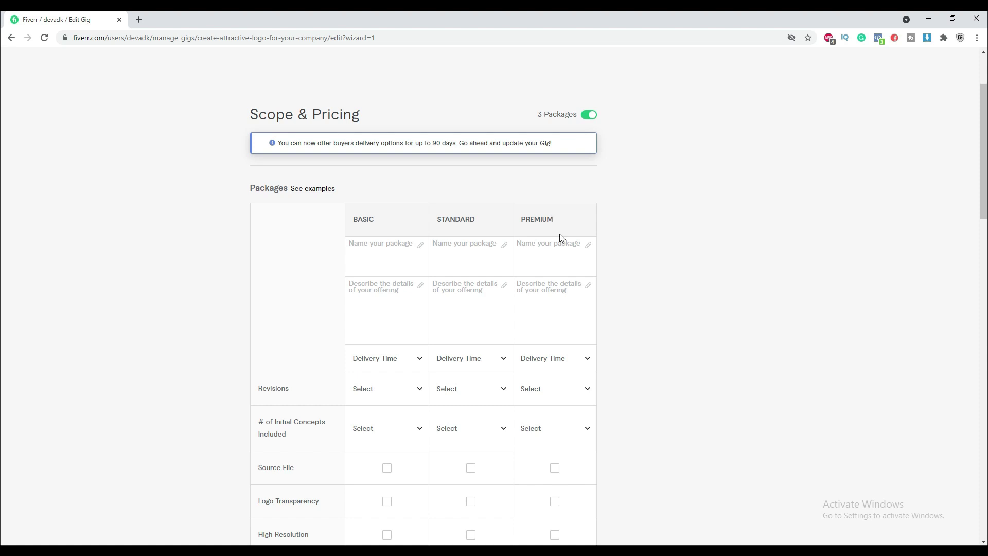
mouse_move(564, 243)
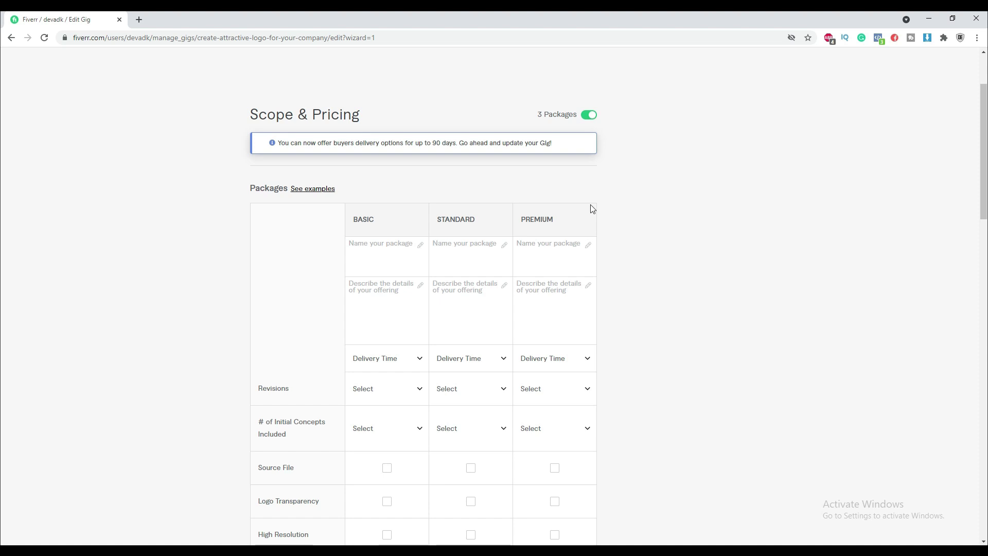
mouse_move(570, 114)
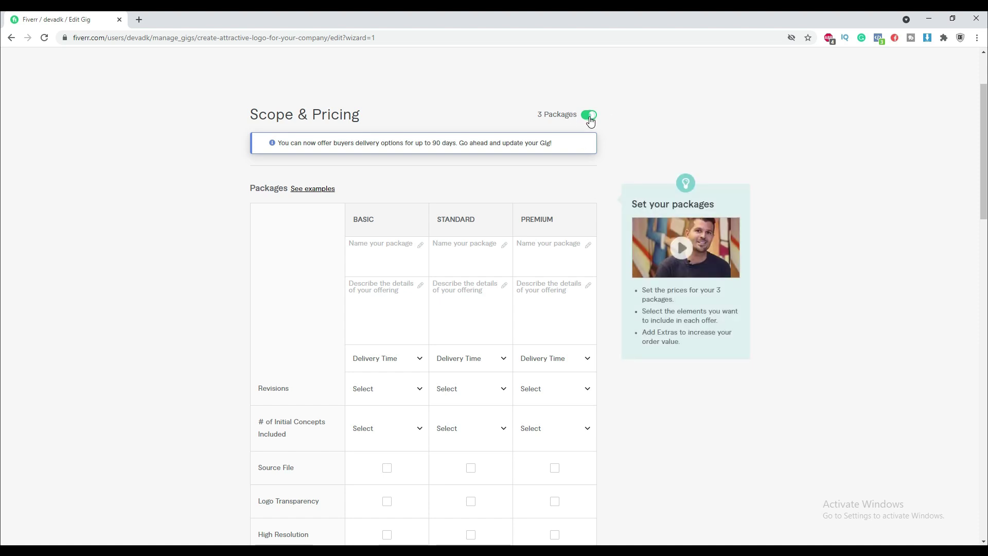
click(589, 115)
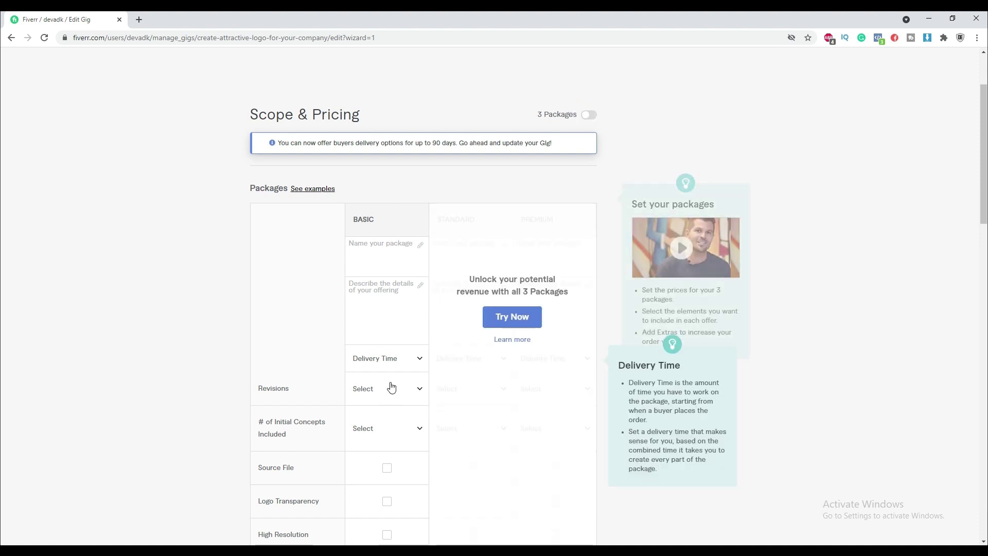
scroll(376, 205, up, 1)
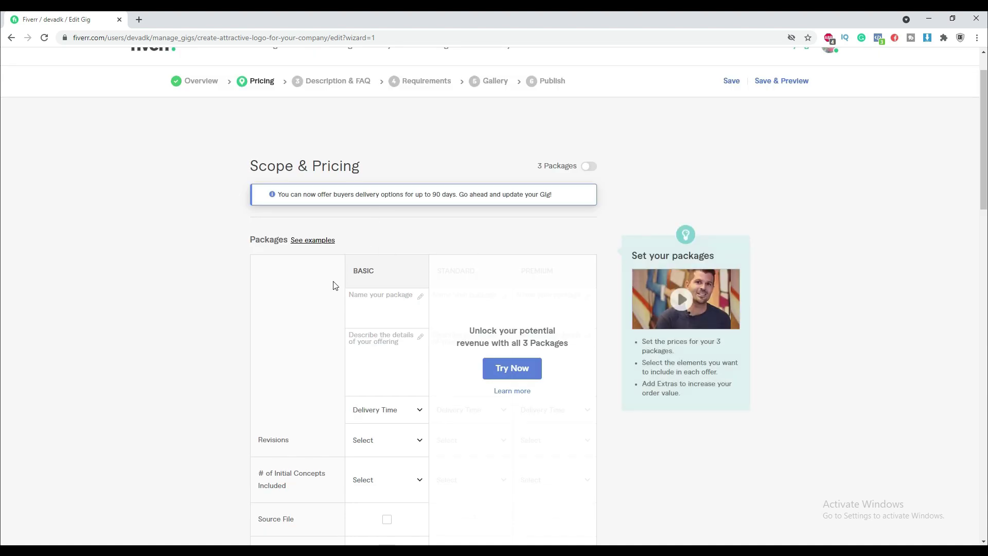
mouse_move(367, 304)
Set the Basic package's delivery time to 2 days
scroll(365, 294, down, 1)
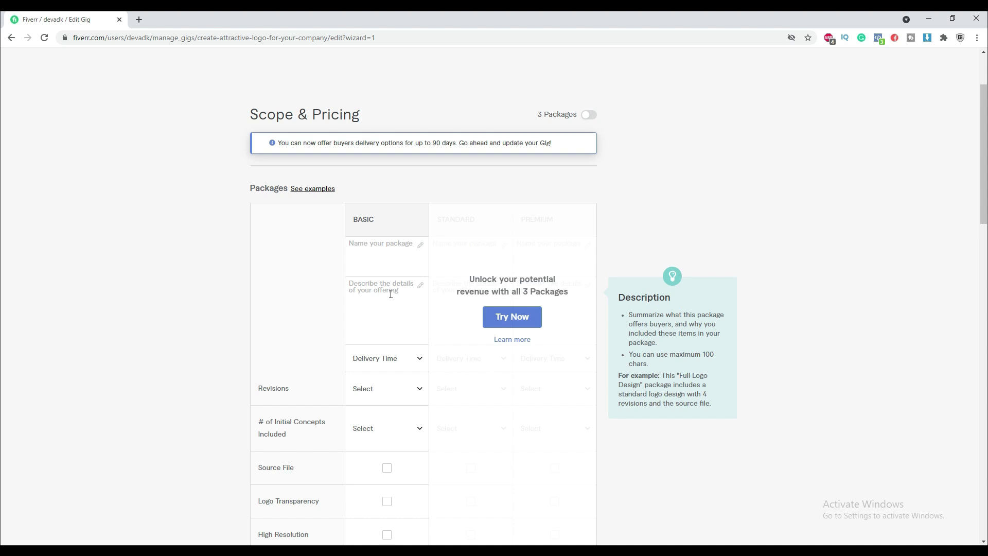
scroll(393, 291, down, 1)
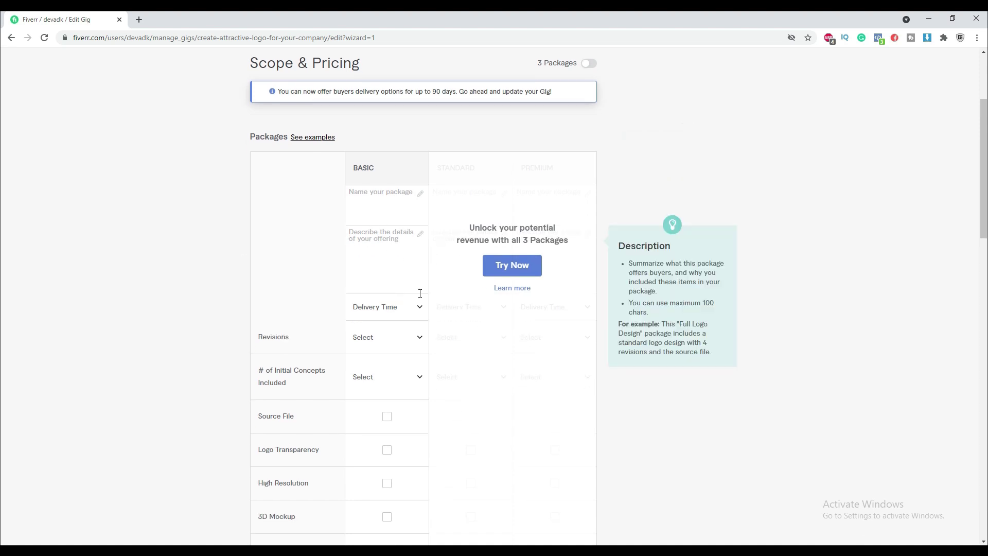
click(414, 311)
scroll(388, 375, down, 1)
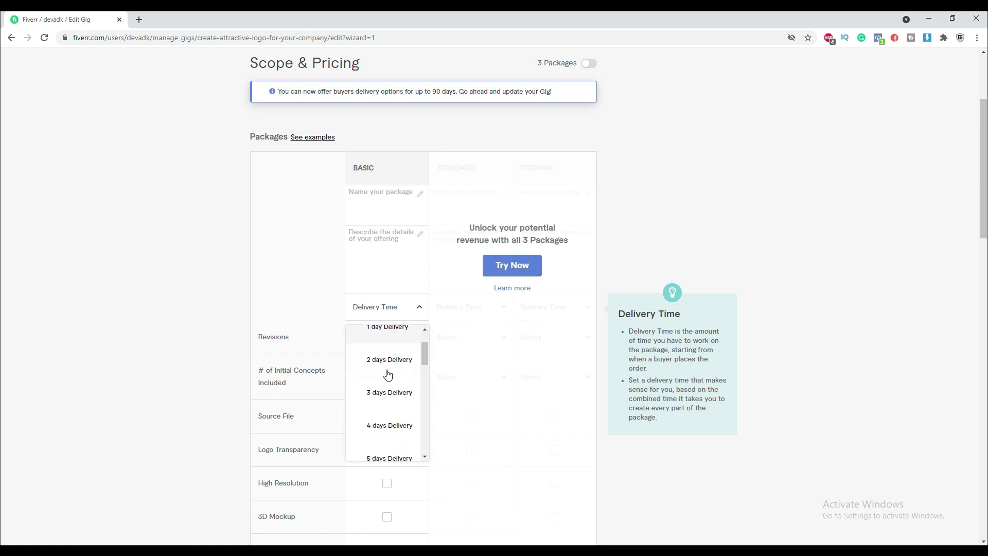
scroll(388, 375, up, 1)
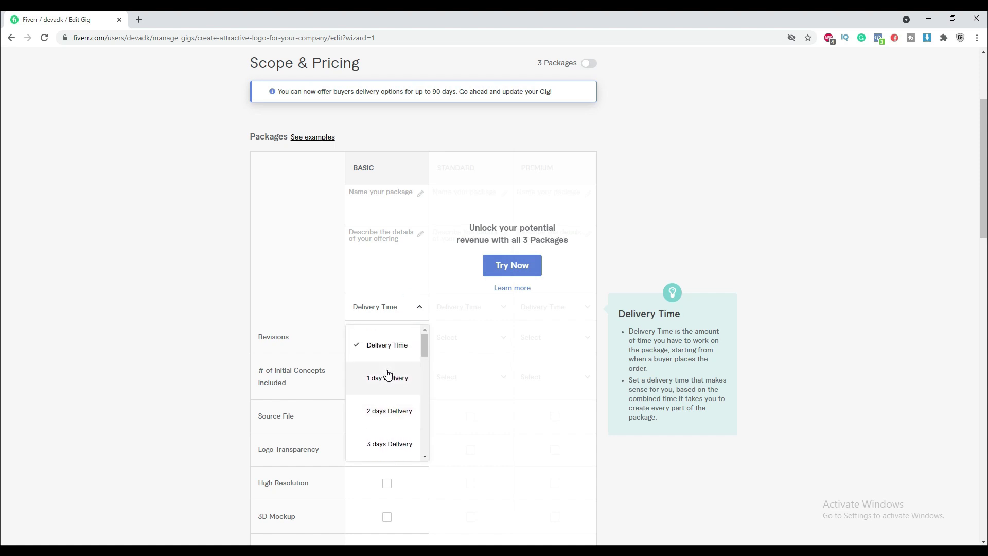
scroll(387, 374, down, 1)
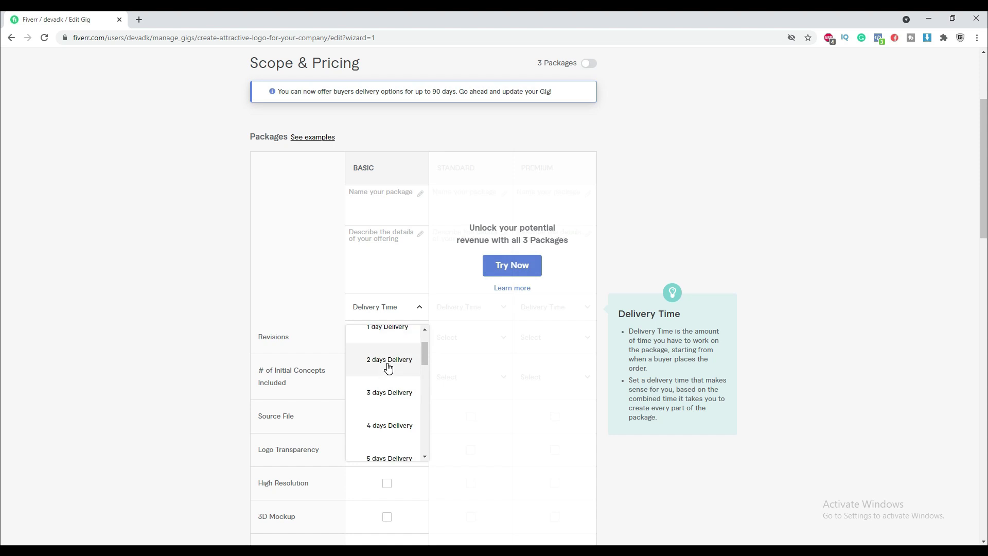
click(389, 361)
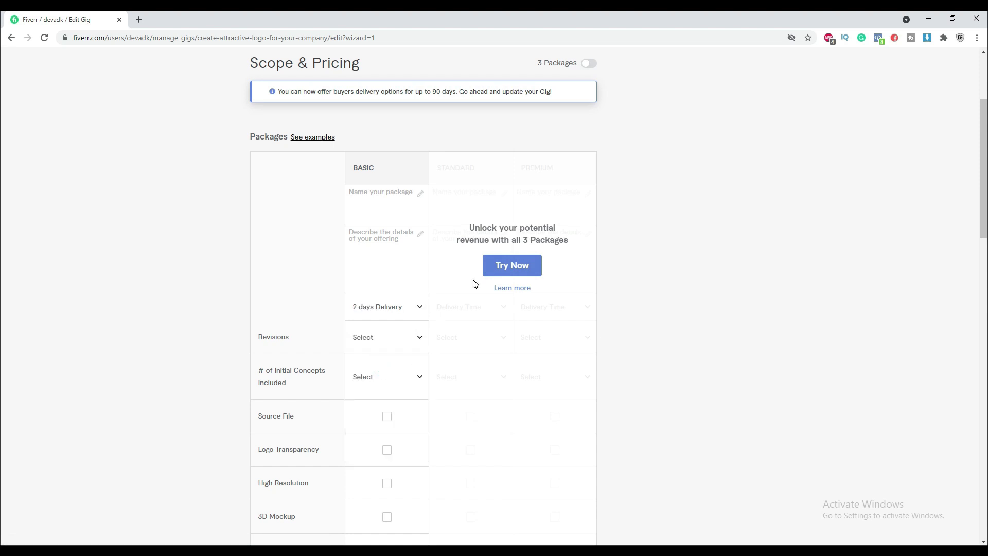
Set the number of revisions in the Basic package to unlimited
click(382, 345)
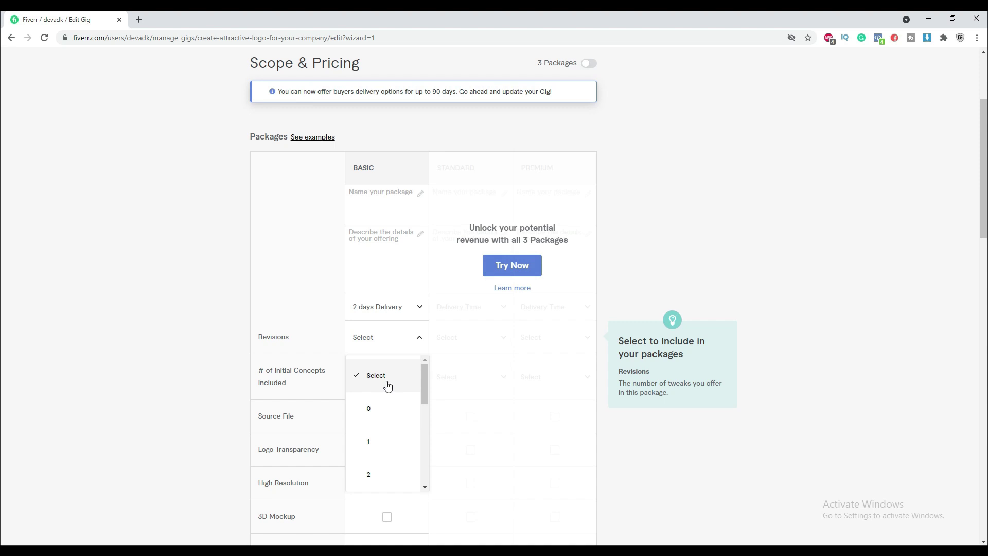
scroll(388, 386, down, 5)
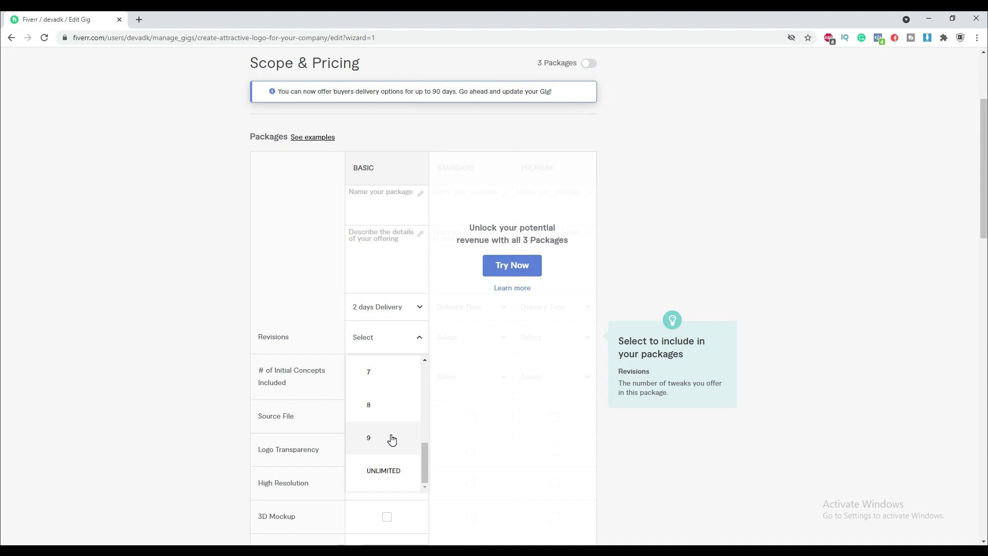
click(378, 471)
Set the Basic package's price to $5, leaving its optional deliverables unselected
scroll(381, 284, down, 3)
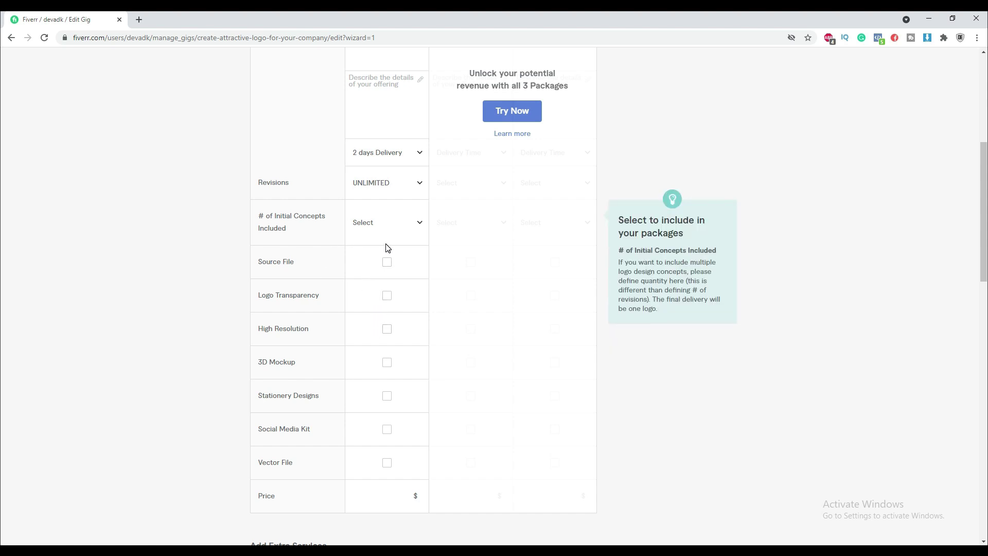
scroll(369, 370, down, 1)
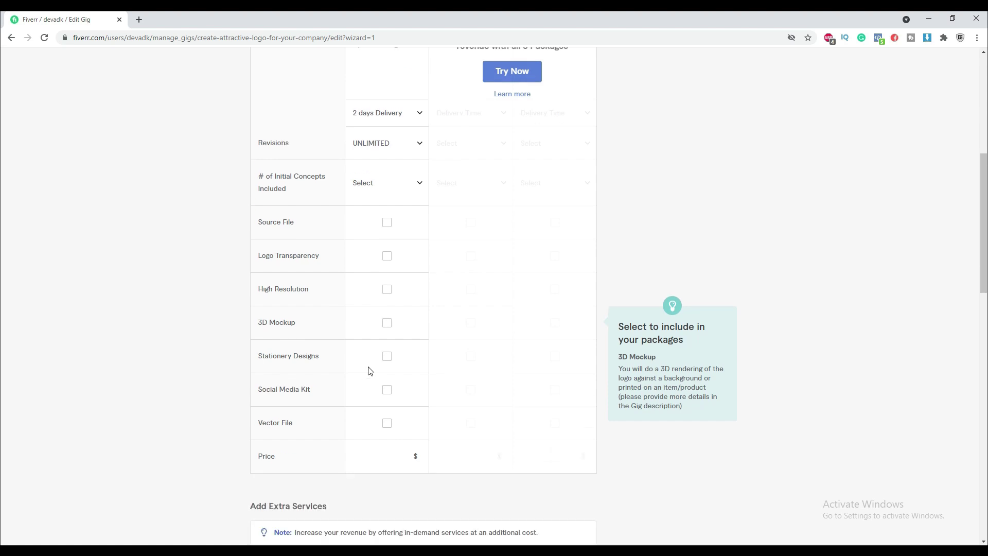
click(385, 444)
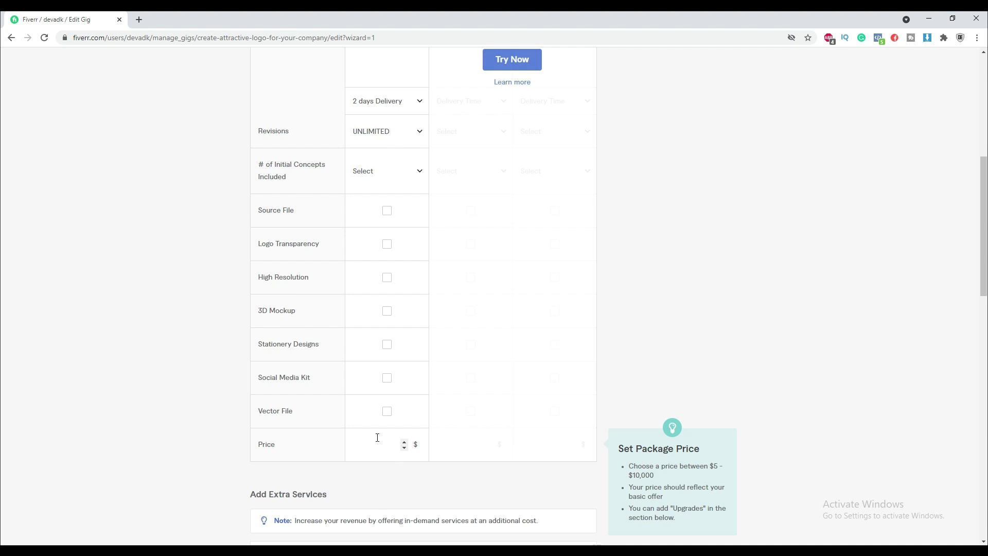
click(489, 435)
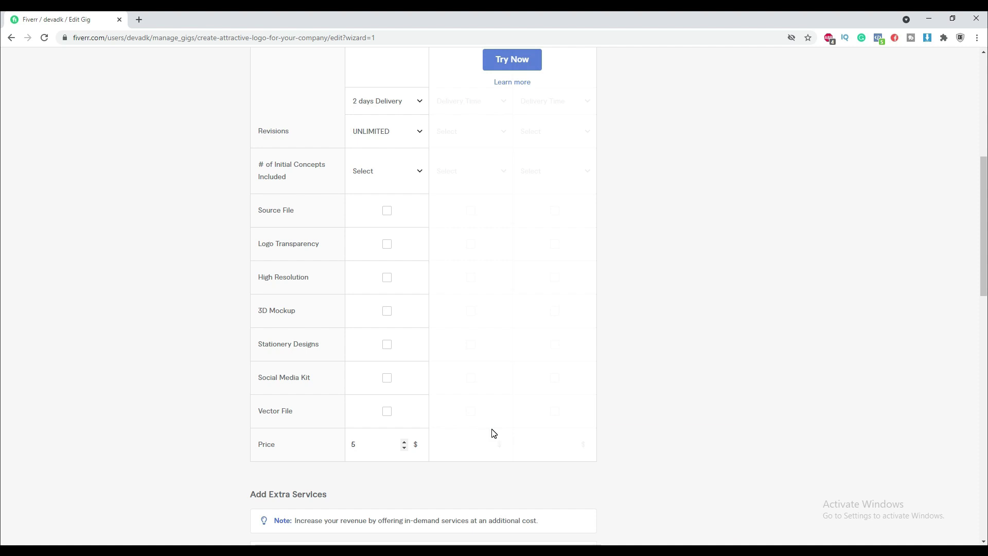
Deselect the preselected extra services, including Extra fast delivery, Additional Revision, Additional Logo Concept and 3D Mockup, and save the pricing stage
scroll(492, 433, down, 6)
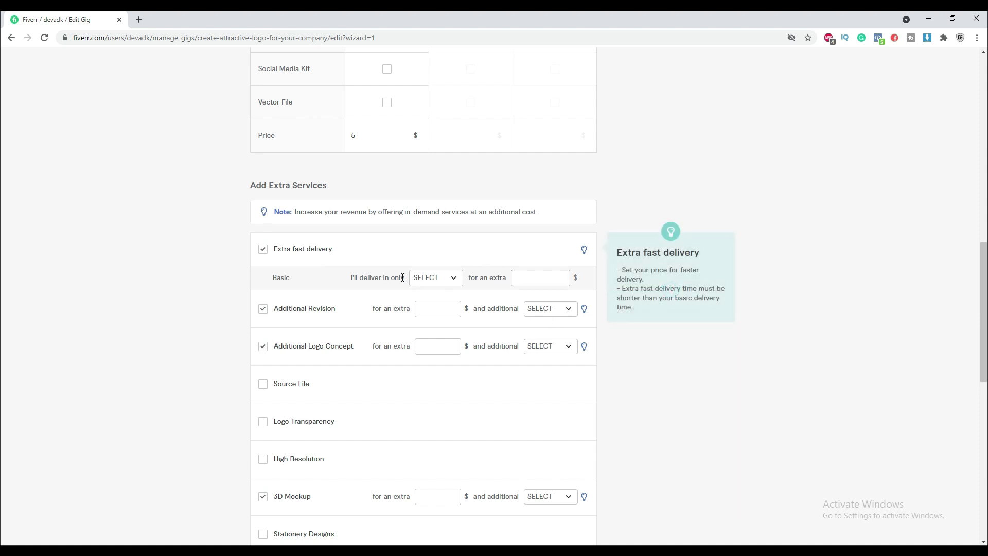
scroll(355, 284, down, 1)
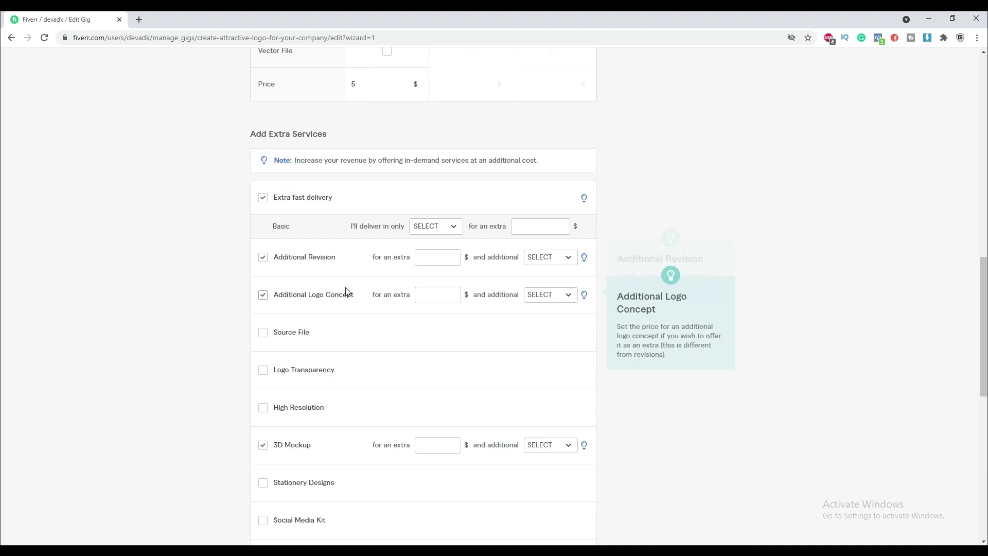
scroll(399, 290, up, 1)
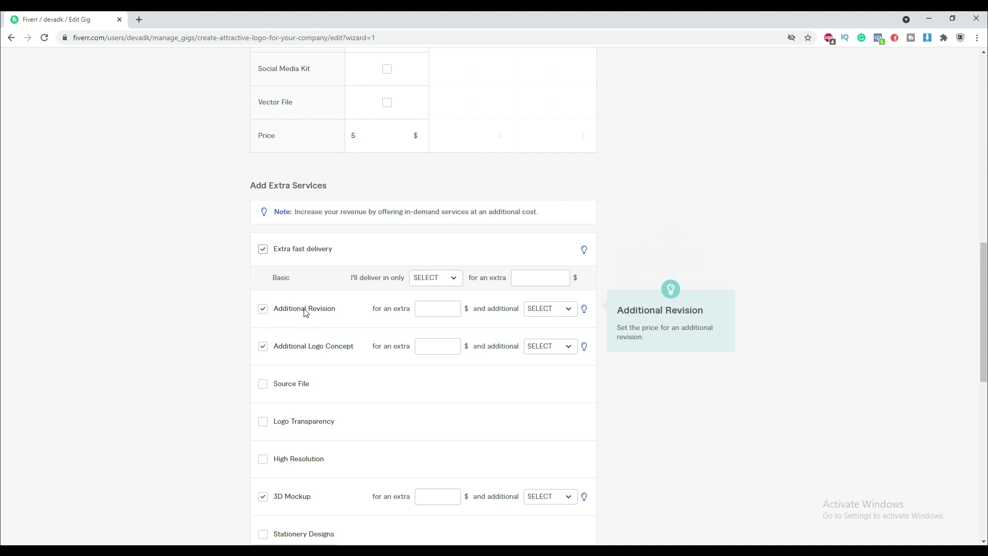
click(263, 250)
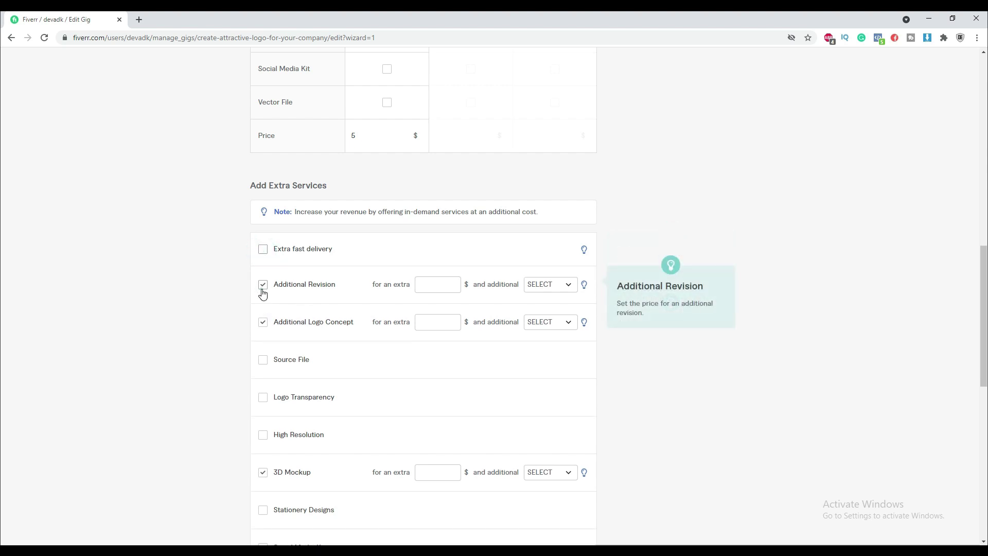
click(263, 284)
click(263, 321)
scroll(262, 314, down, 2)
click(261, 318)
click(261, 431)
scroll(361, 412, down, 2)
click(574, 428)
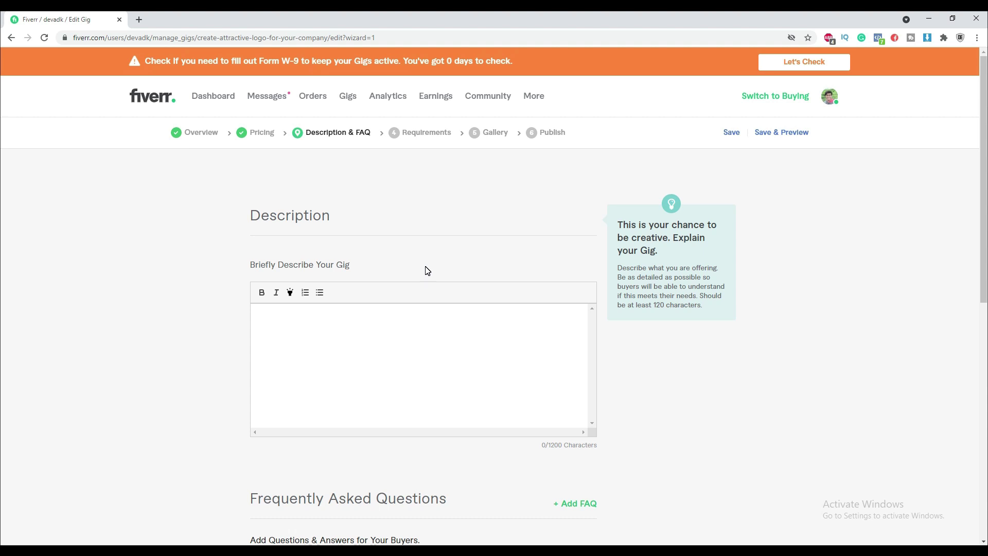
Open Fiverr in a new browser tab and search its services for "logo designing"
click(309, 314)
scroll(403, 348, down, 1)
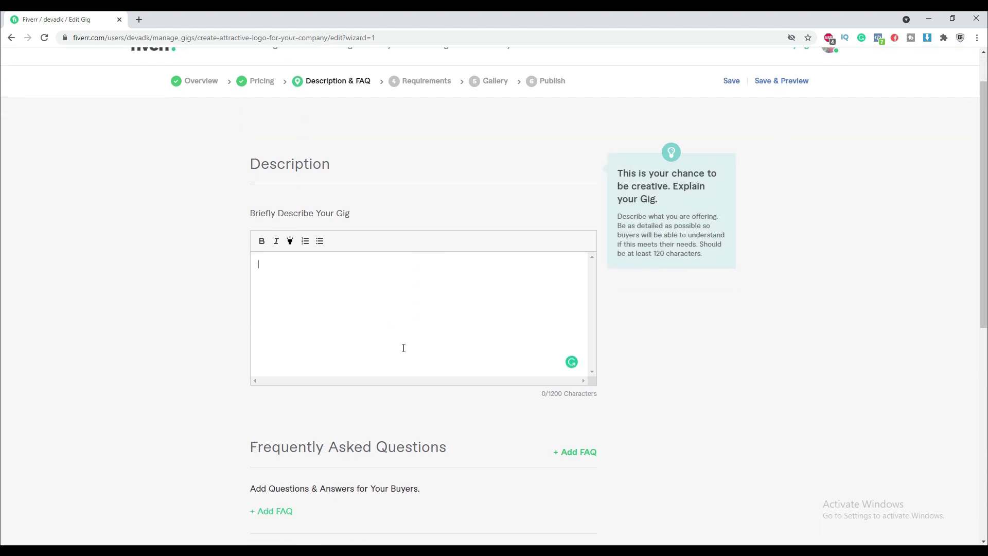
scroll(446, 284, up, 1)
click(139, 19)
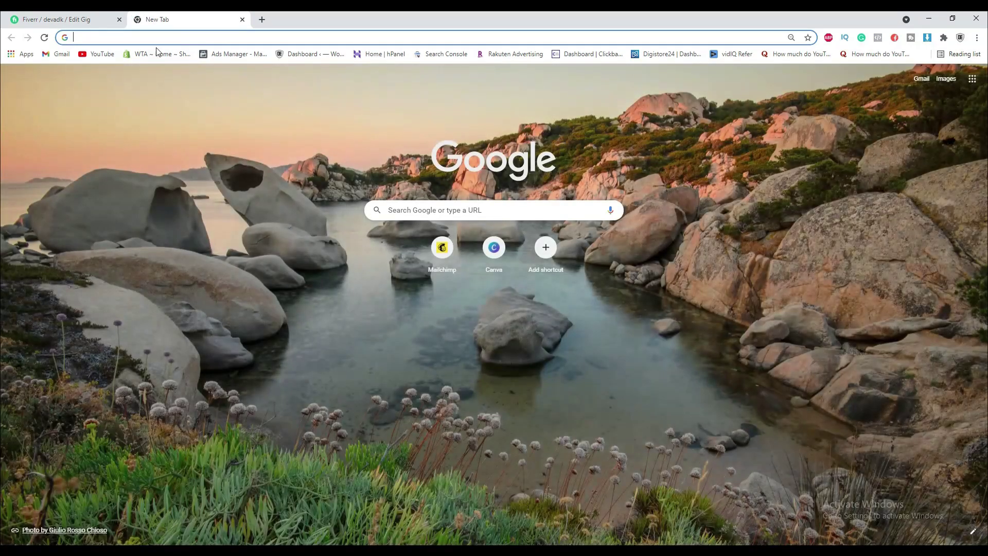
text(fiverr)
key(Return)
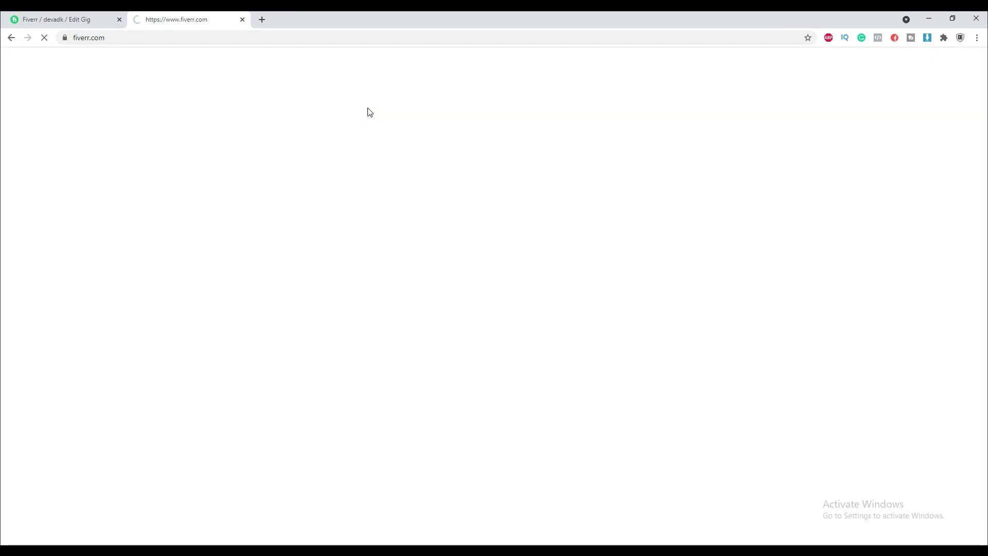
click(271, 59)
triple_click(273, 61)
text(logo designi)
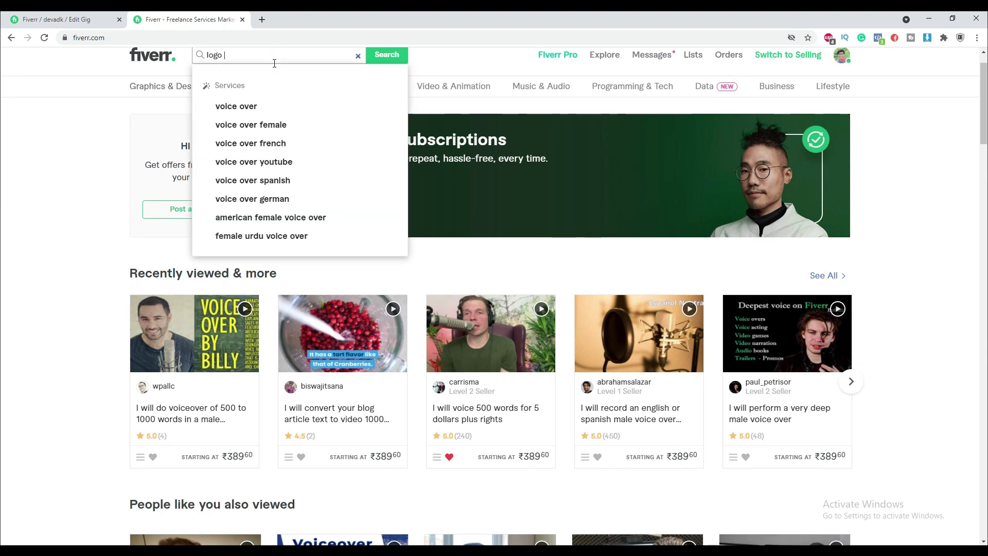
key(Return)
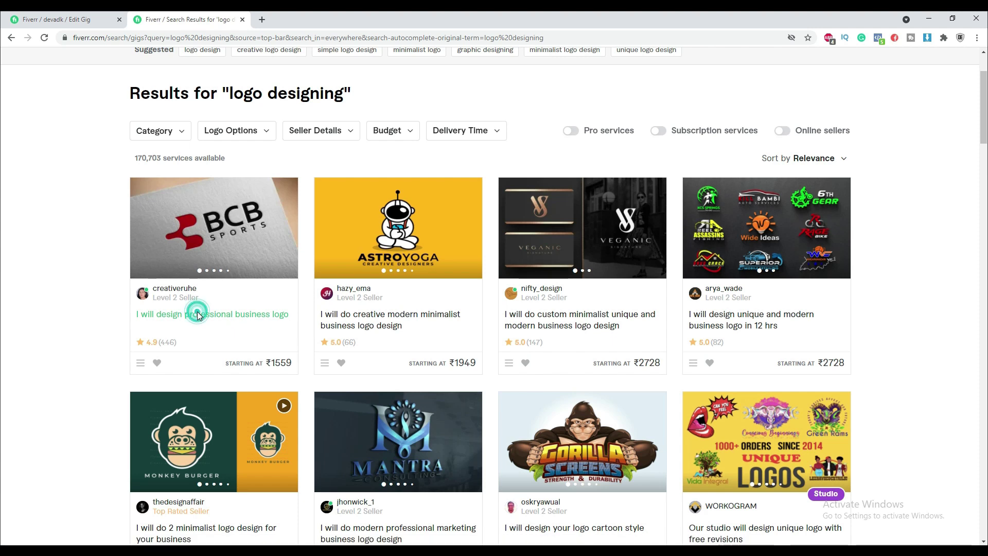
Open the gig "I will design professional business logo" and examine its description, seller information and package comparison
click(198, 315)
scroll(669, 199, down, 2)
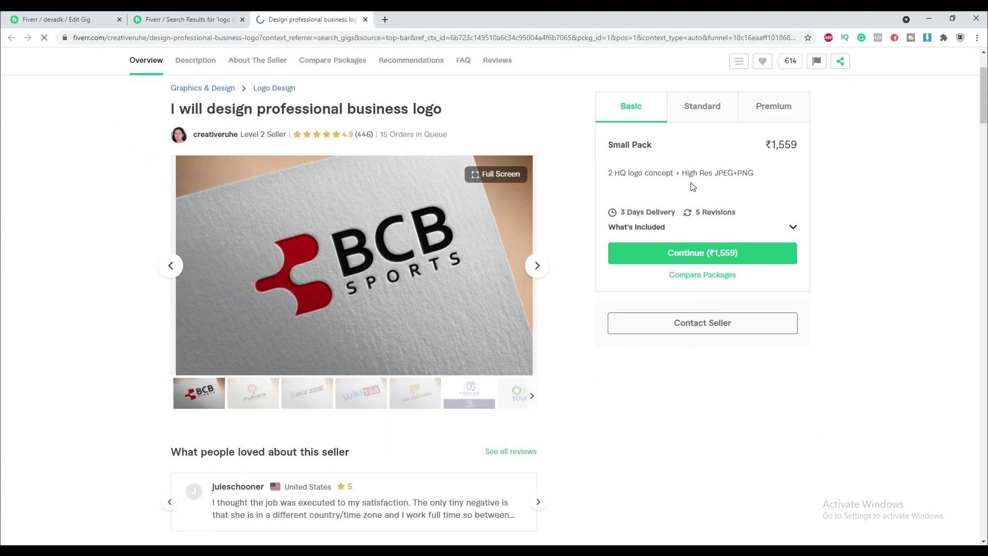
scroll(698, 214, down, 2)
scroll(509, 419, down, 8)
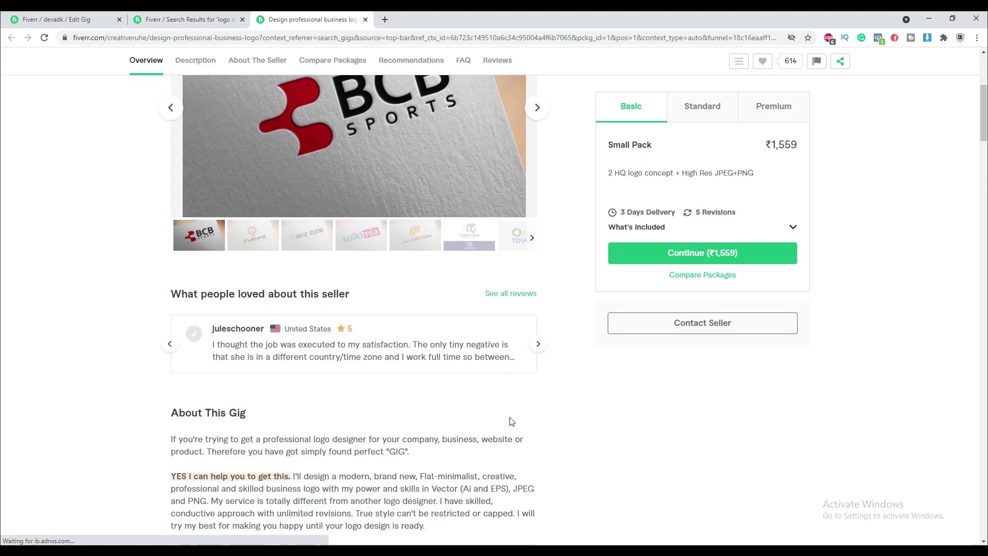
scroll(340, 394, up, 1)
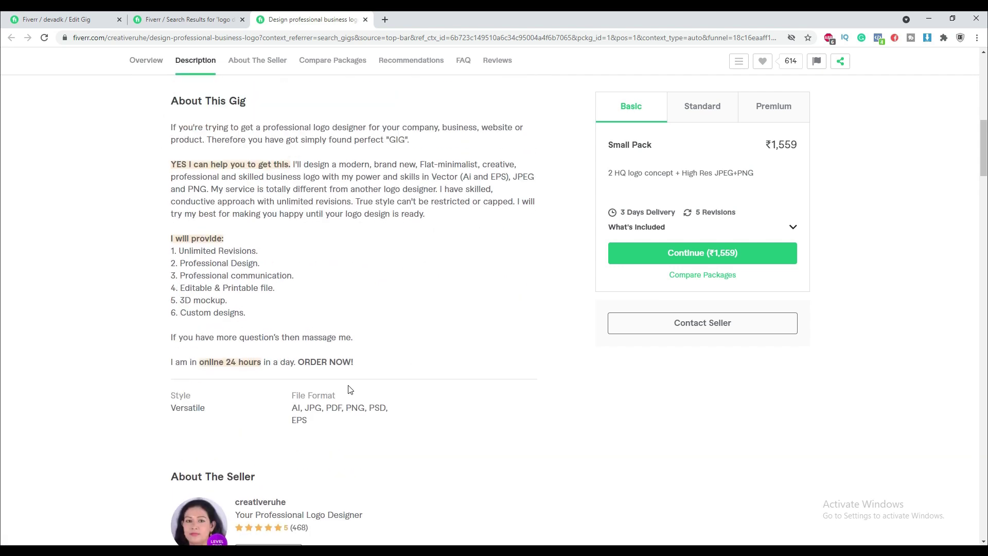
scroll(245, 312, down, 1)
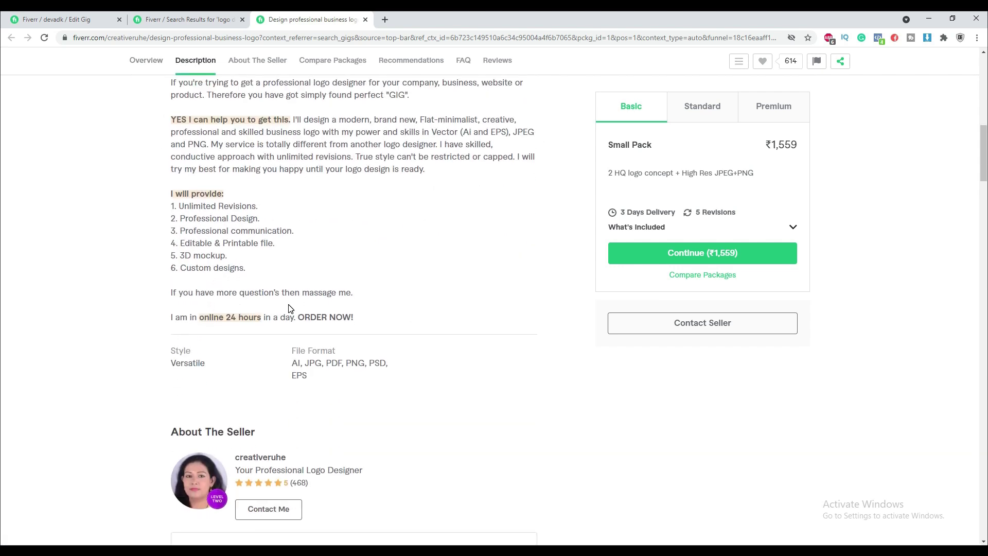
scroll(291, 310, up, 3)
scroll(294, 309, down, 12)
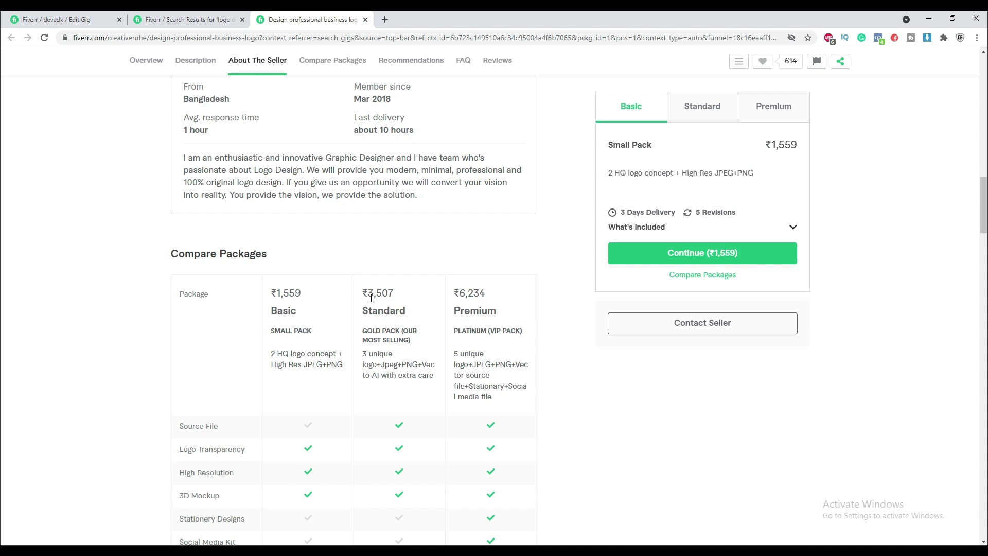
scroll(488, 301, down, 4)
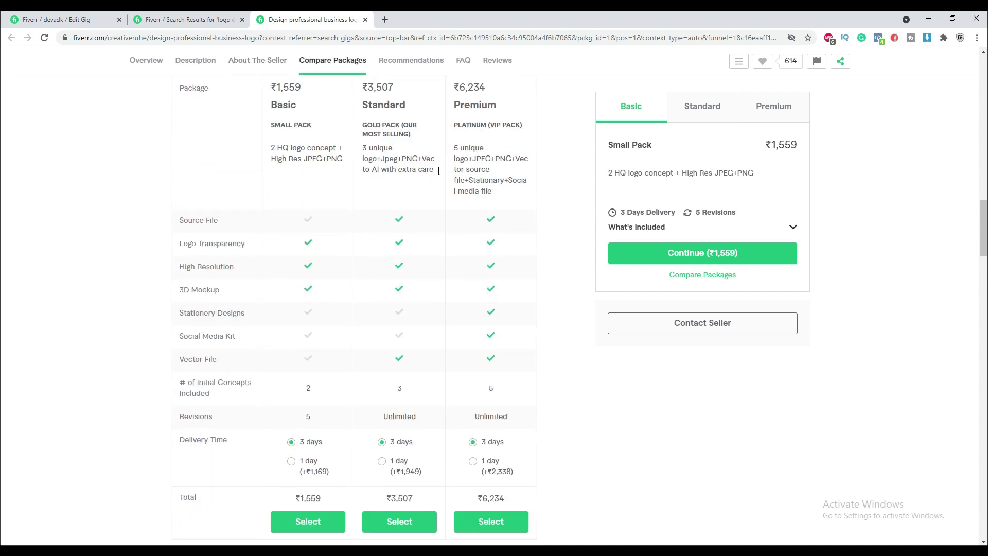
Return to the gig editor, write a logo design description beginning "YES I can help you to get this.", and save the description stage
scroll(392, 279, down, 5)
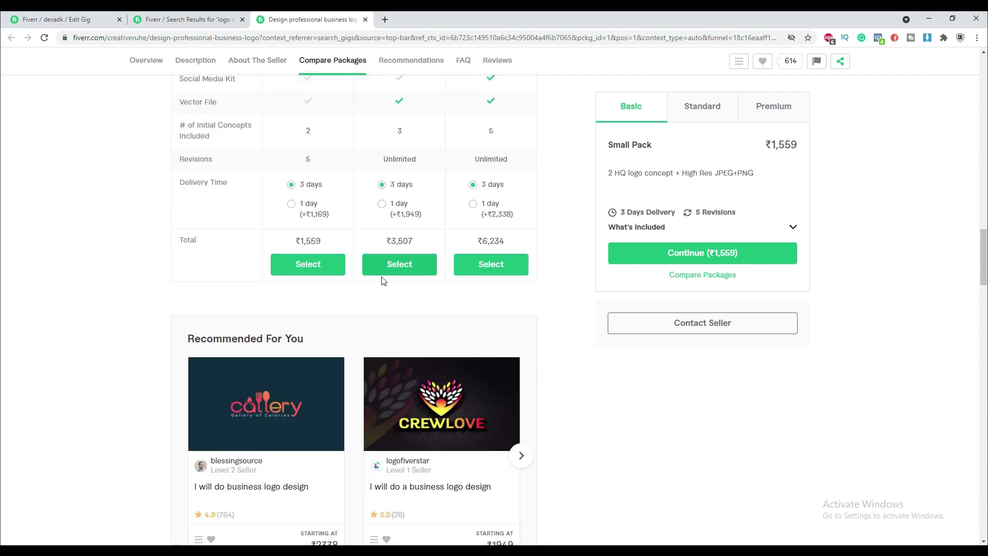
scroll(445, 381, up, 6)
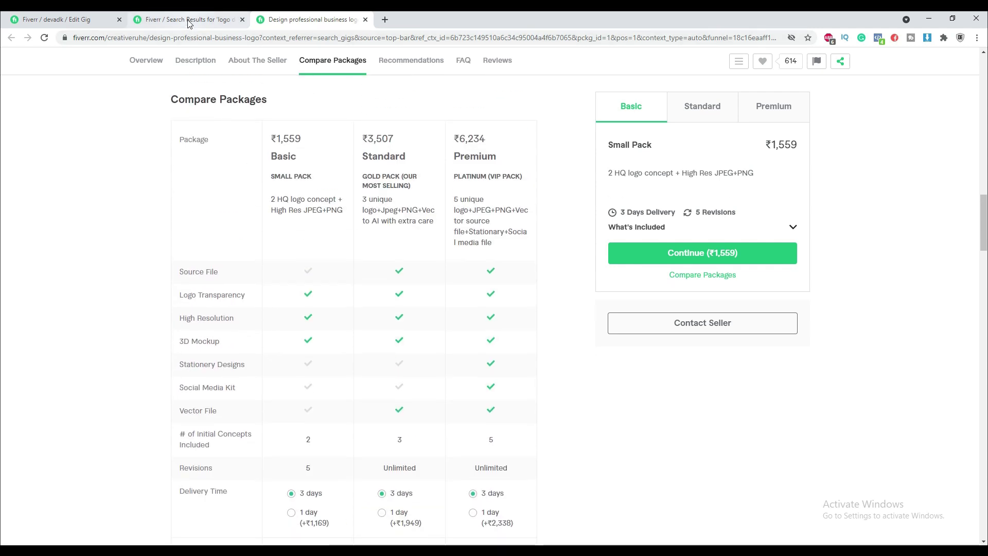
click(189, 24)
click(67, 20)
scroll(278, 439, down, 3)
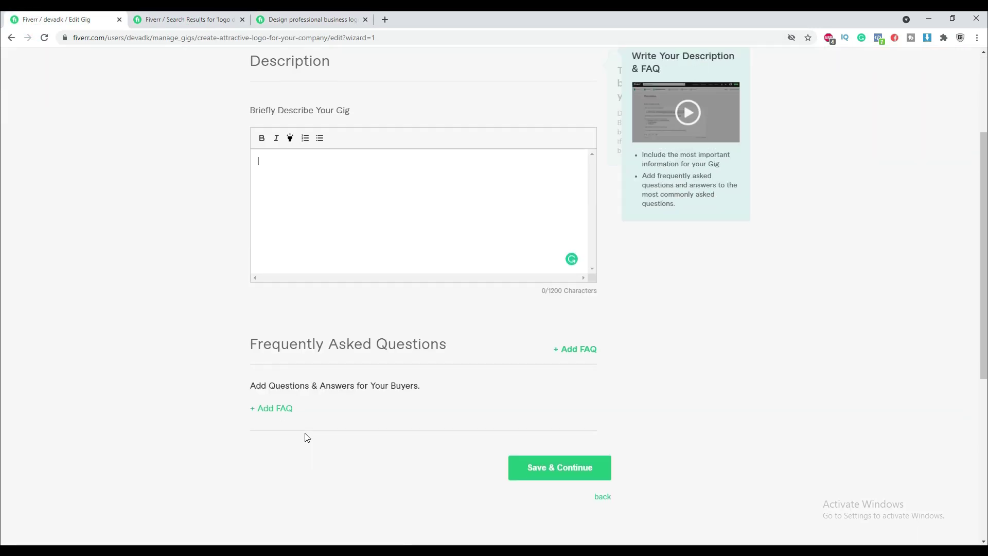
text(YES I can help you to get this. I'll design a modern, brand new, Flat-minimalist, creative, professional and skilled business logo with my power and skills in Vector (Ai and EPS), JPEG and PNG. My service is totally different from another logo designer. I have skilled, conductive approach with unlimited revisions. True style can't be restricted or capped. I will try my best for making you happy until your logo design is ready.)
scroll(307, 438, down, 1)
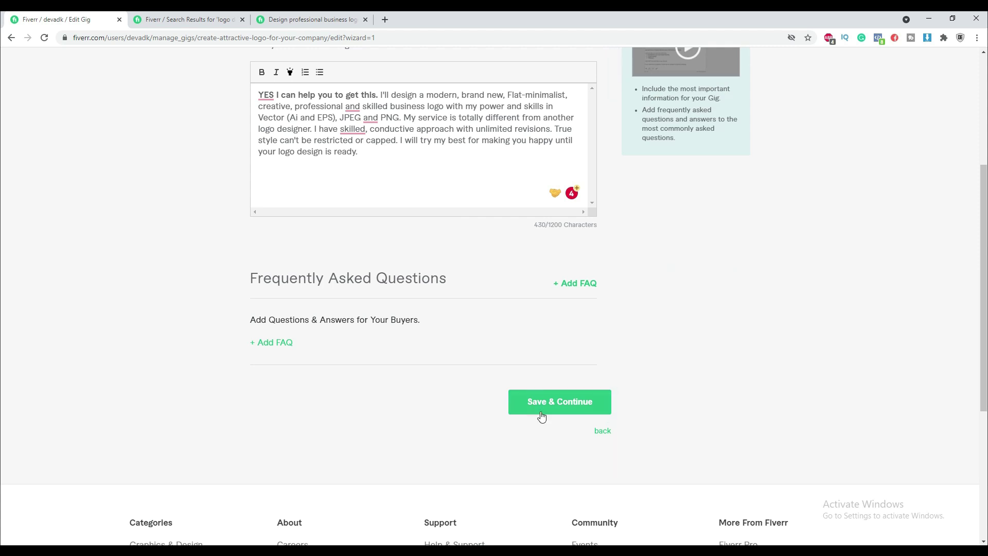
click(540, 404)
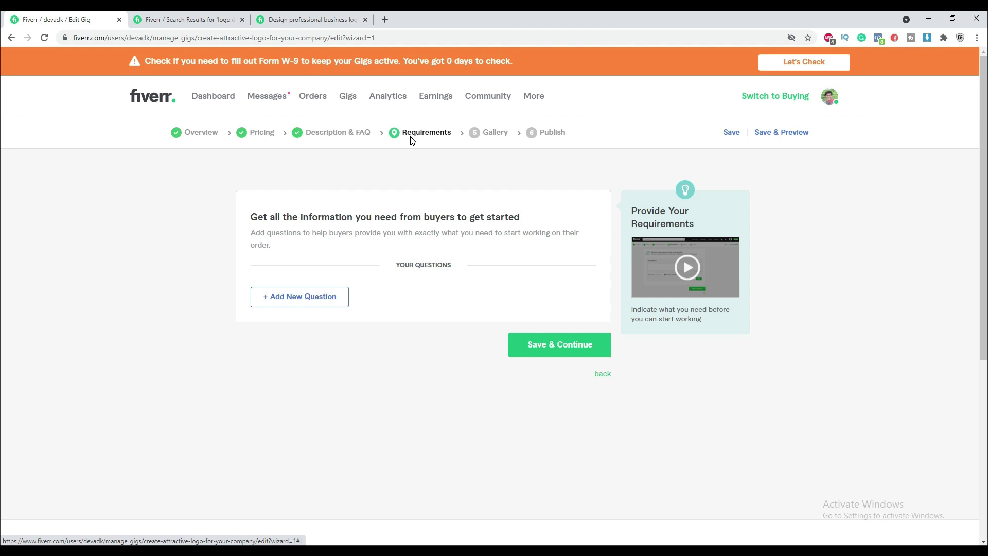
Add the required buyer question "color combinations?" with Free text as its answer format
click(286, 298)
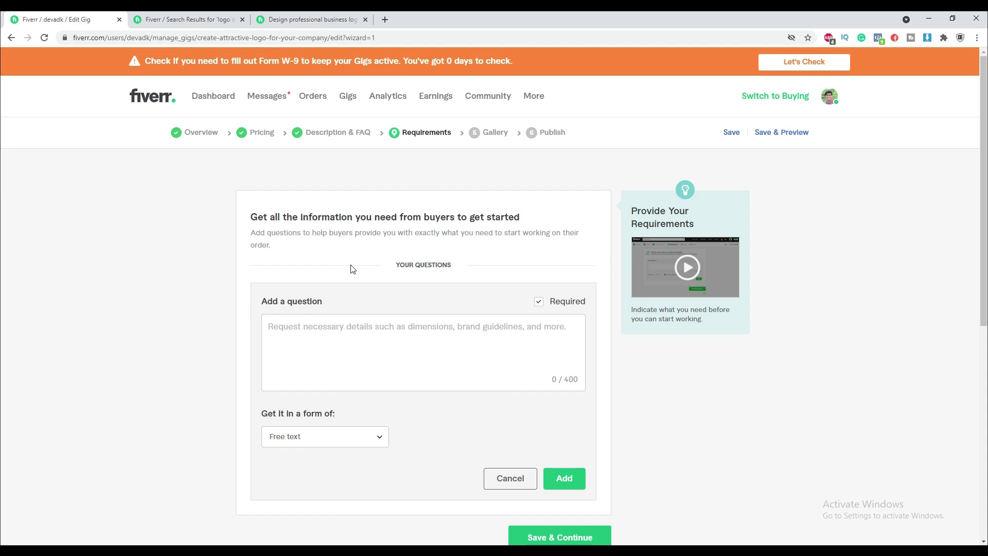
click(439, 334)
text(color combinations?)
scroll(585, 294, down, 2)
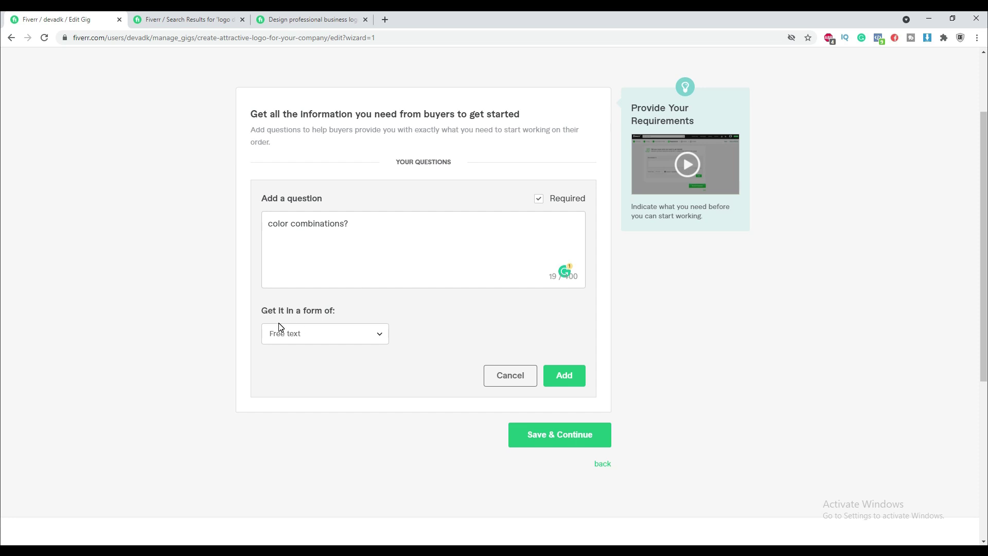
click(338, 338)
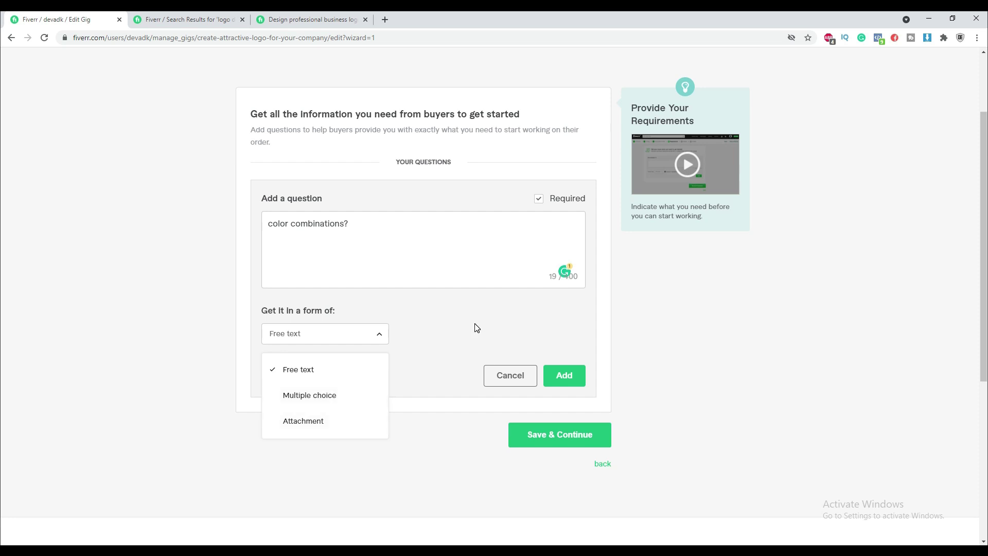
click(449, 328)
click(566, 381)
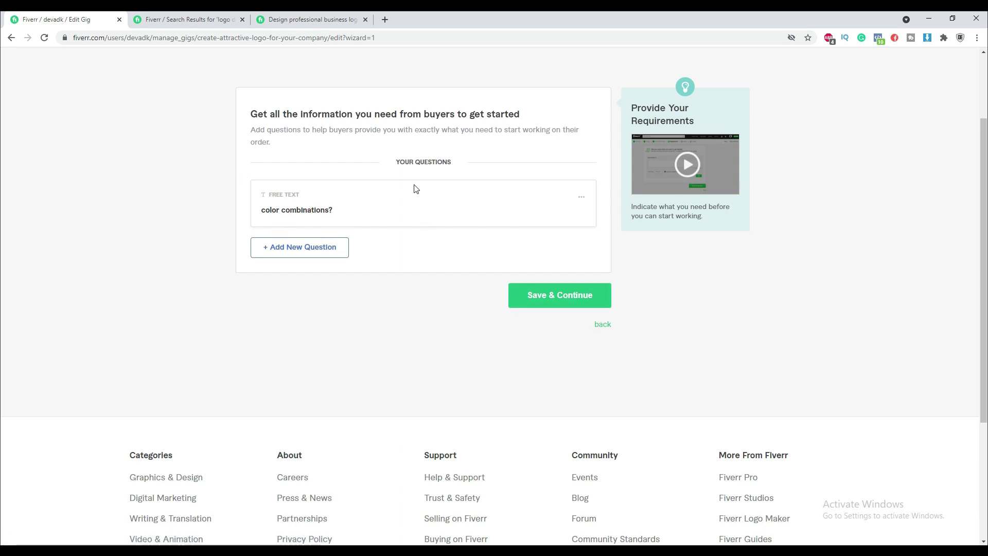
Open a second blank buyer question, discard it, and save the requirements stage
click(290, 246)
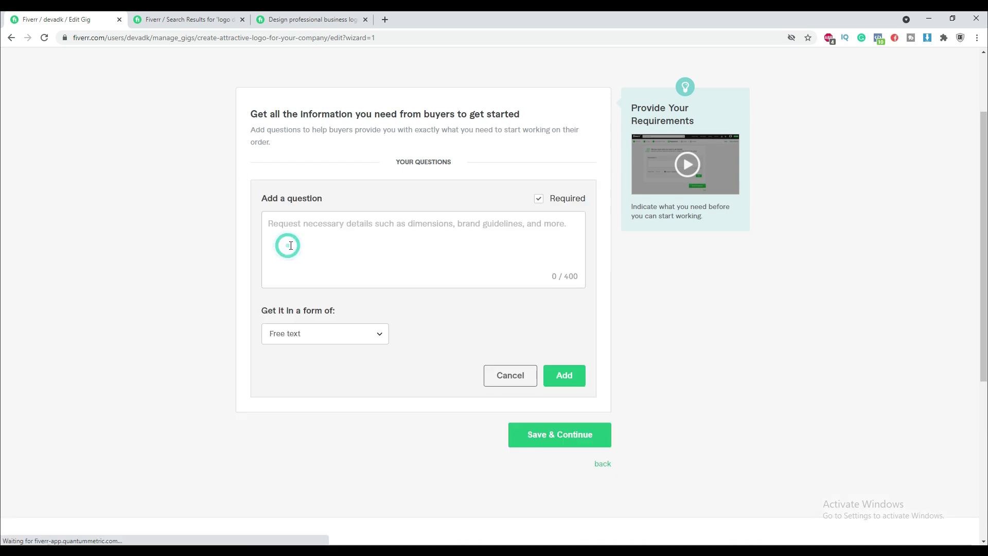
click(509, 375)
click(563, 303)
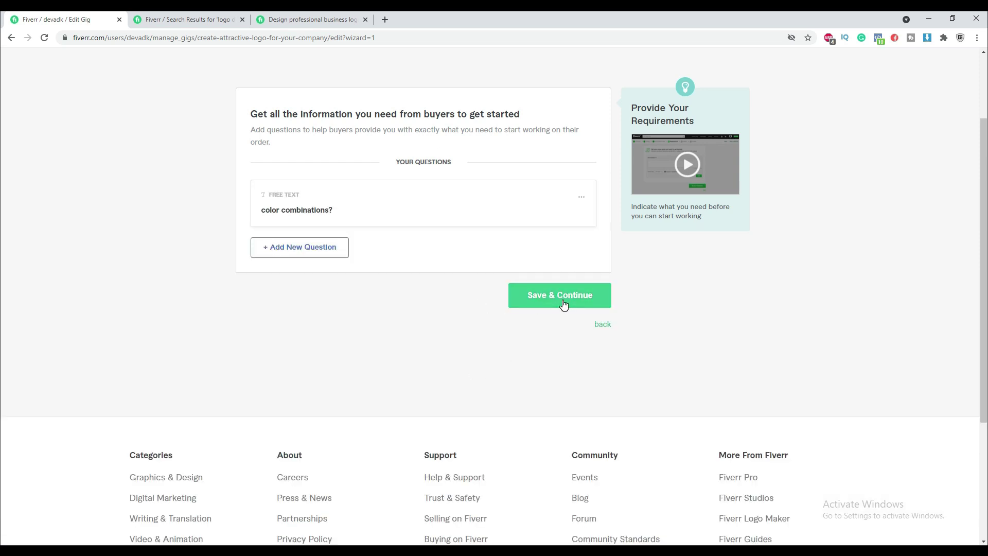
Upload the red motorcycle photo from the Desktop folder as the first image of the gig gallery
scroll(477, 331, down, 2)
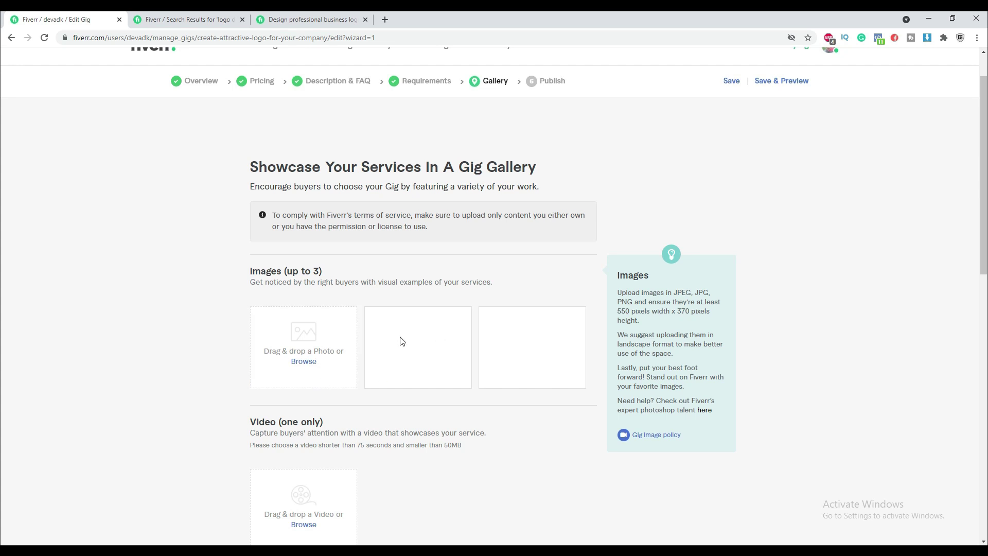
scroll(304, 266, down, 1)
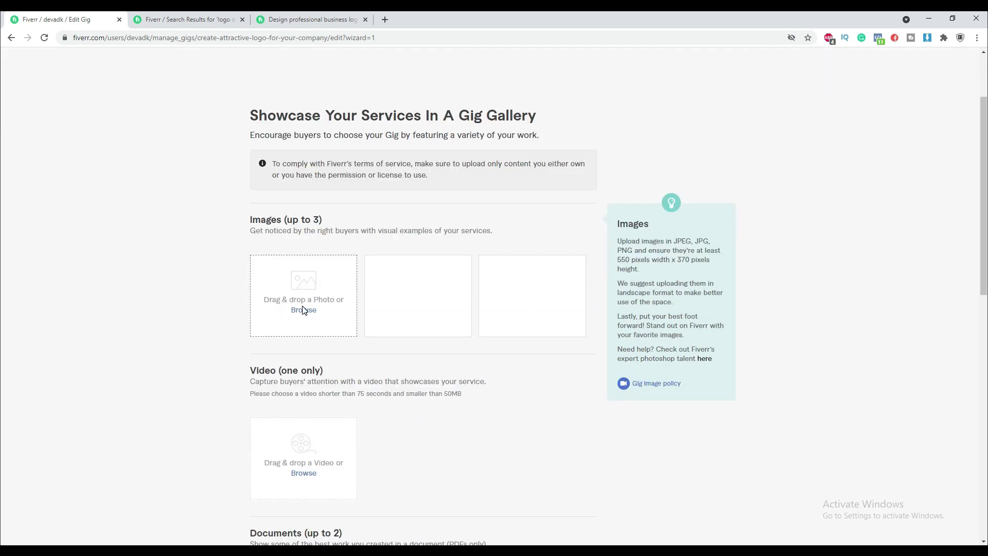
scroll(307, 300, down, 2)
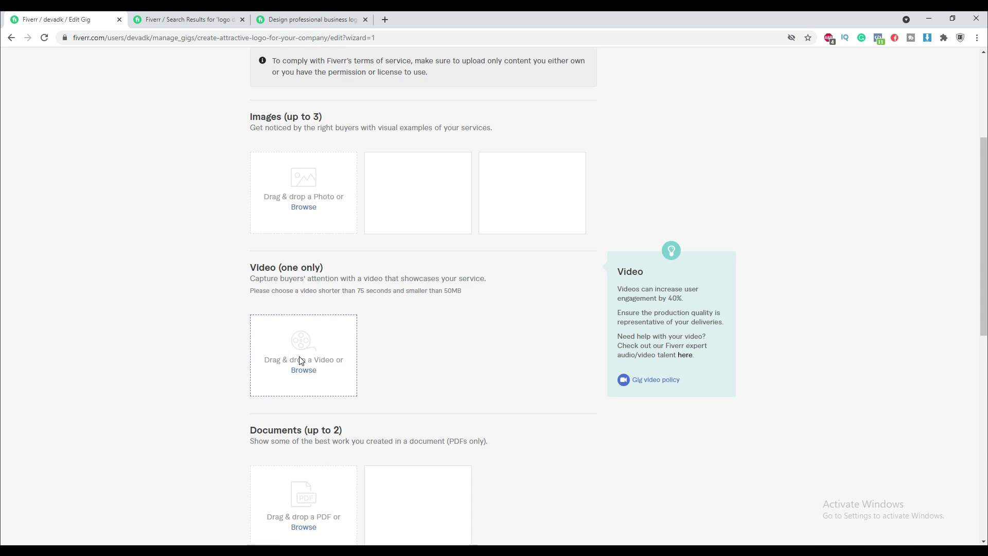
scroll(304, 359, up, 2)
click(306, 310)
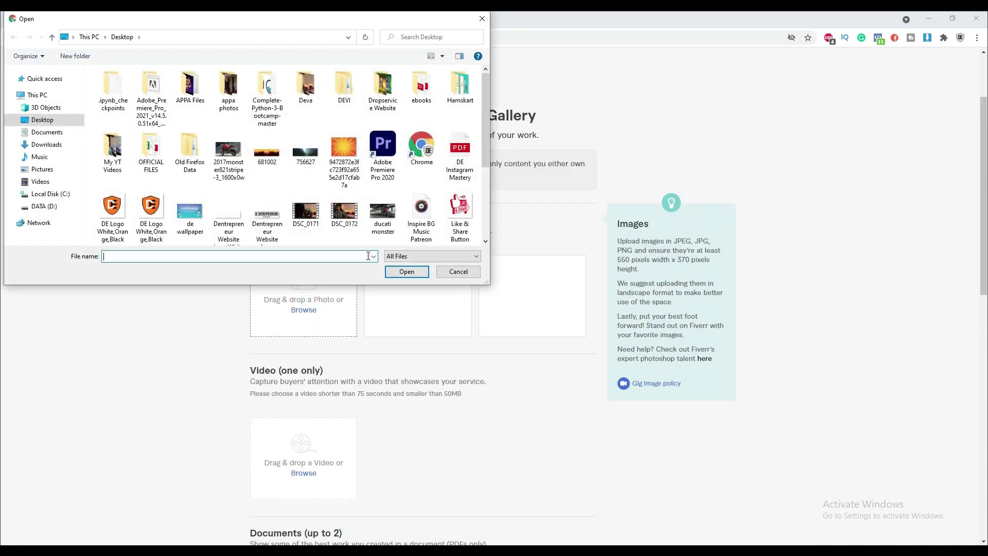
double_click(305, 211)
Accept the declaration of ownership for the uploaded materials, leaving video and documents empty, and save the gallery stage
scroll(257, 432, down, 5)
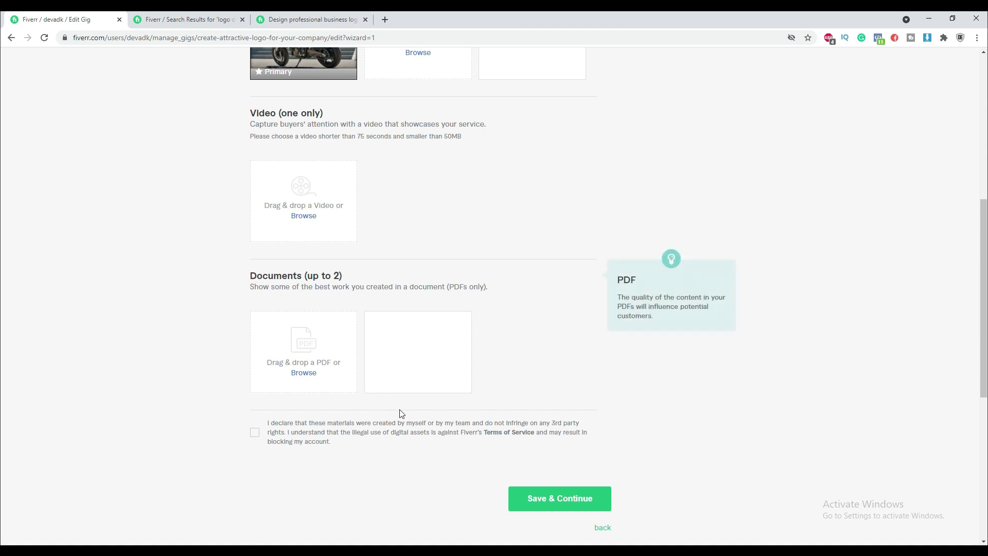
scroll(569, 283, up, 5)
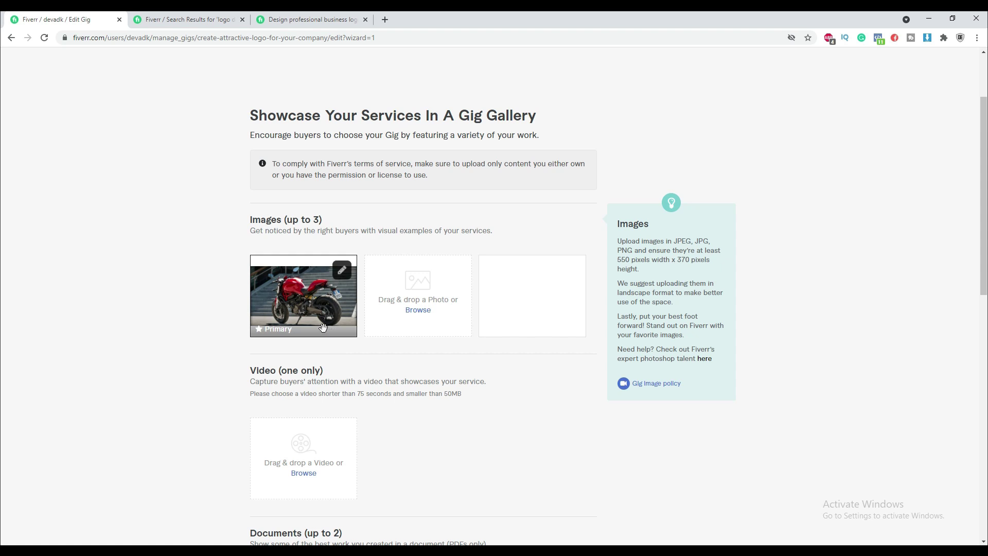
scroll(422, 361, down, 5)
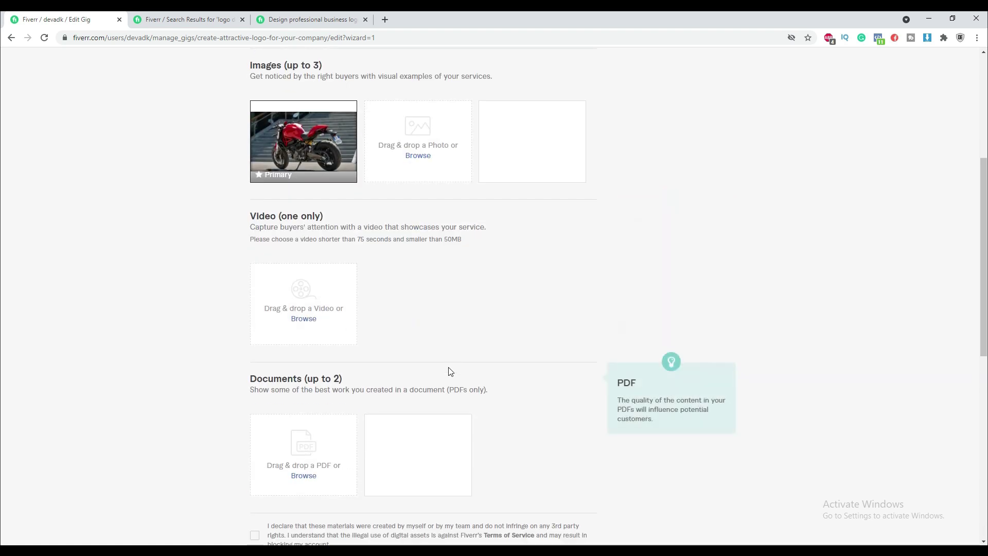
click(255, 433)
click(590, 499)
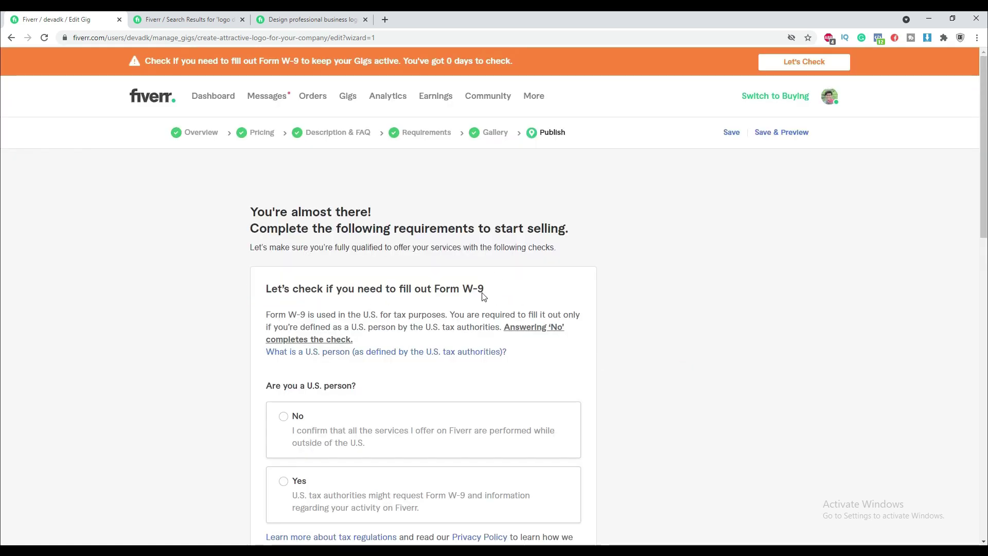
Answer No to being a U.S. person in the Form W-9 check and save the answer
scroll(411, 294, down, 2)
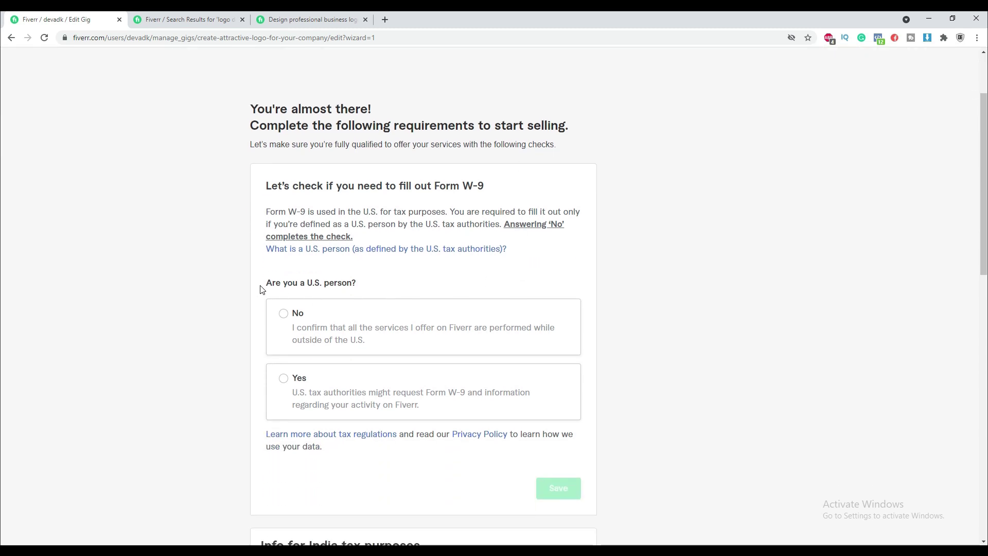
click(284, 313)
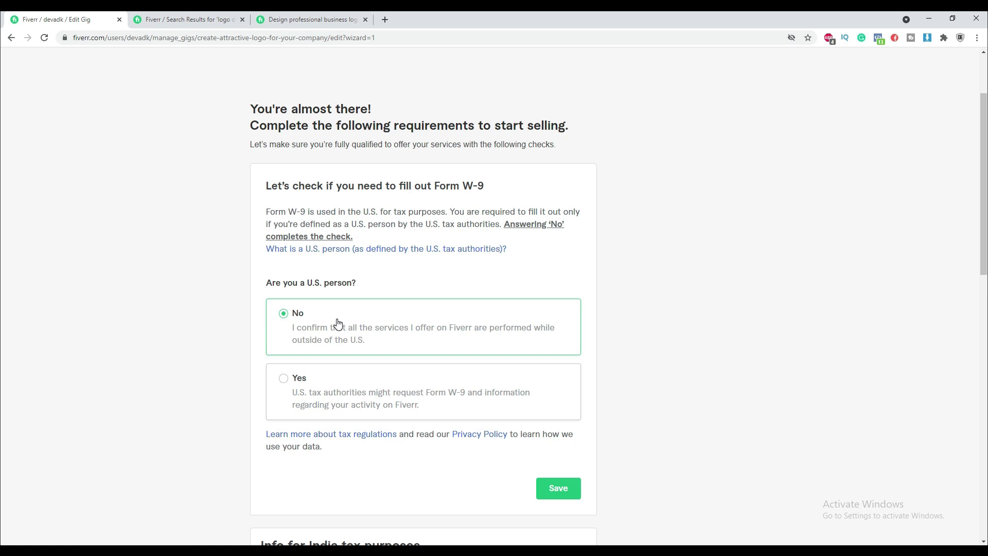
scroll(337, 324, down, 3)
click(545, 333)
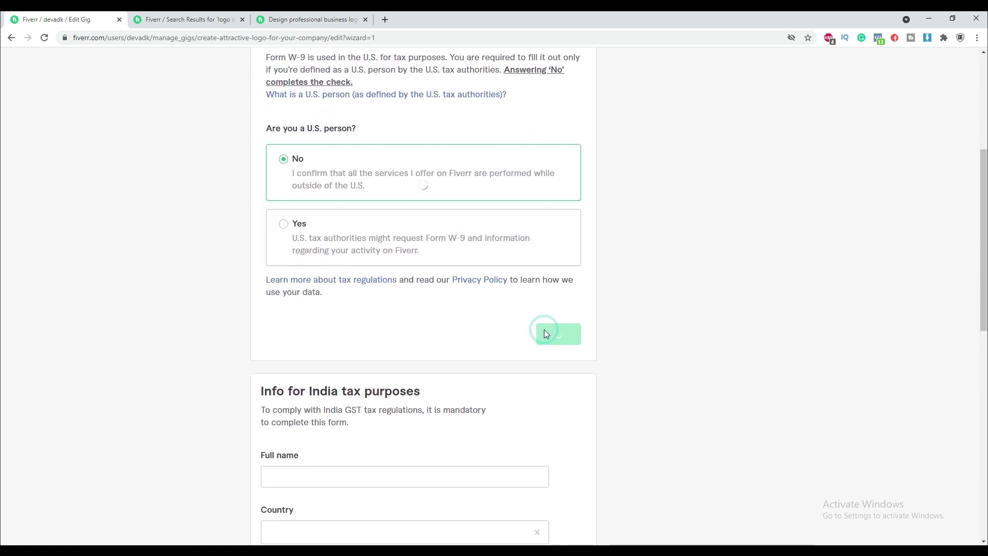
Fill in the seller's full name in the India tax form, with India as country and Tamil Nadu as state
scroll(419, 340, down, 3)
click(311, 319)
click(308, 351)
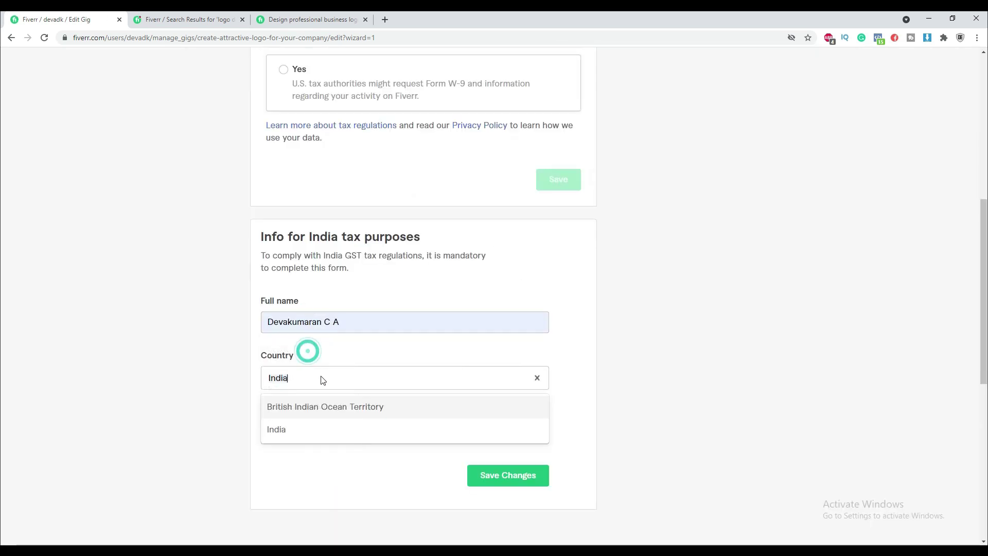
click(304, 442)
click(303, 430)
text(t)
click(370, 392)
scroll(438, 388, down, 1)
scroll(438, 388, down, 1)
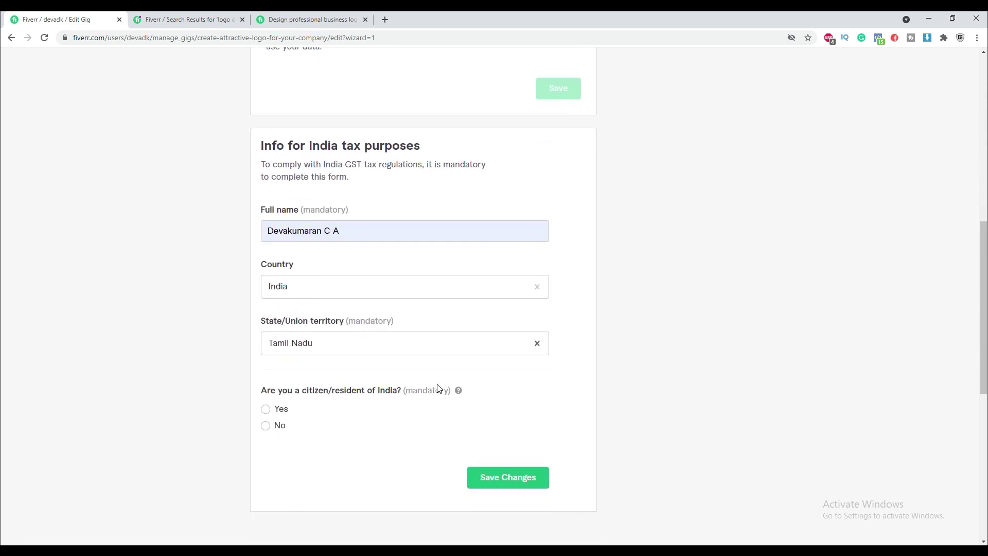
Answer Yes to being a citizen/resident of India, leave the PAN number empty, and submit the India tax form changes
click(266, 400)
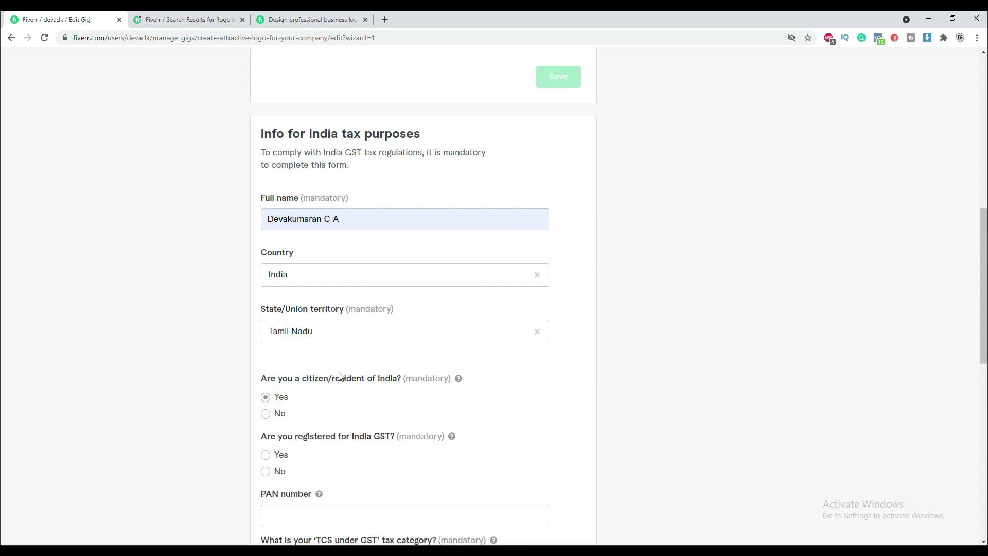
scroll(476, 385, down, 1)
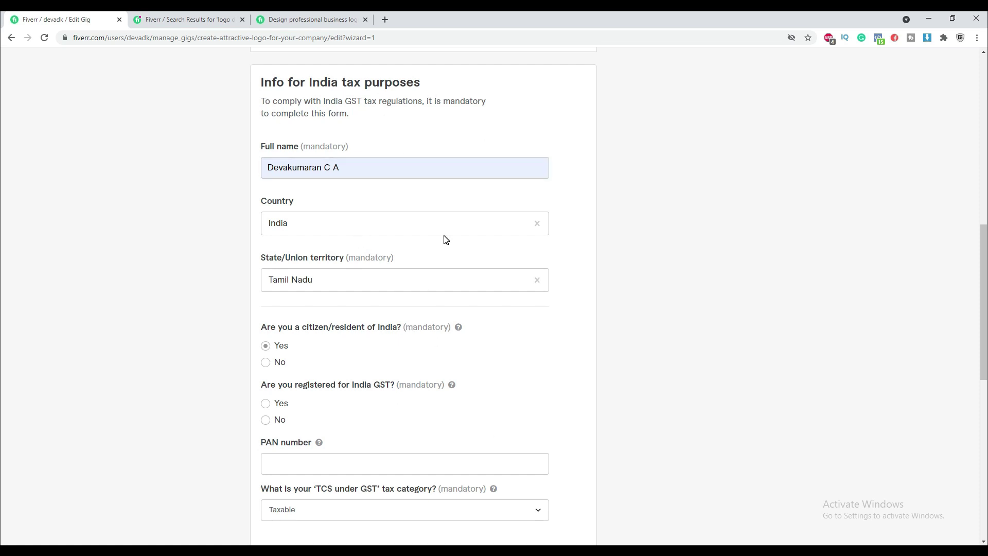
scroll(495, 287, down, 1)
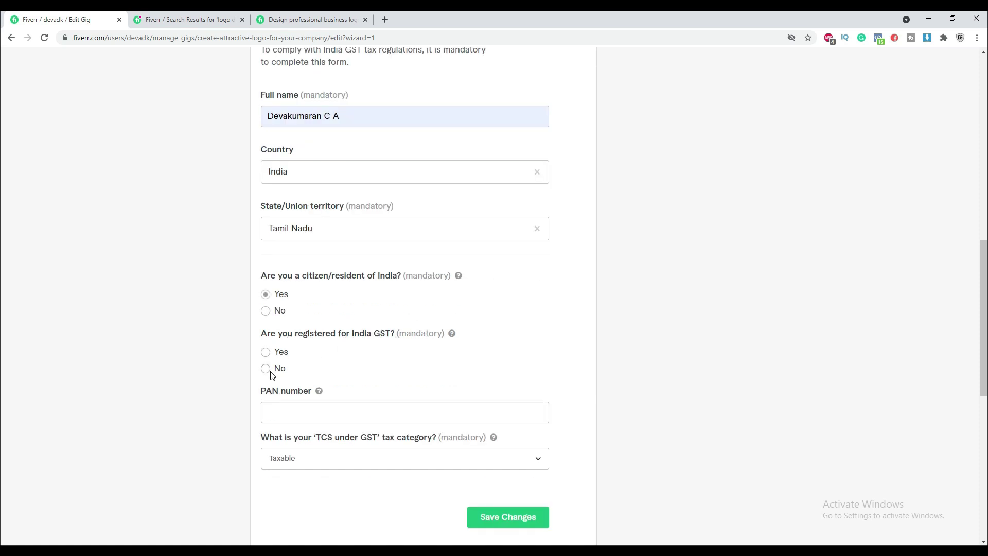
scroll(326, 397, down, 1)
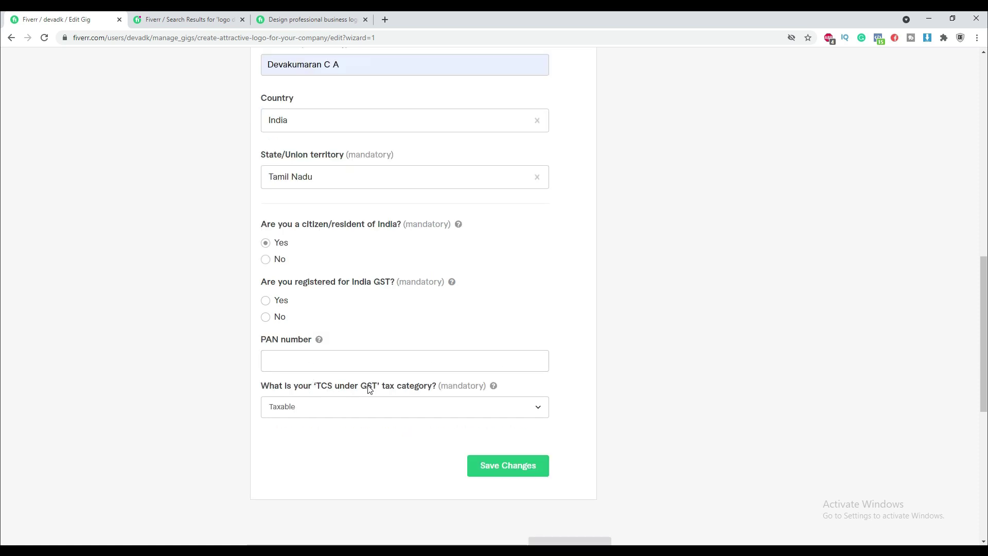
click(514, 460)
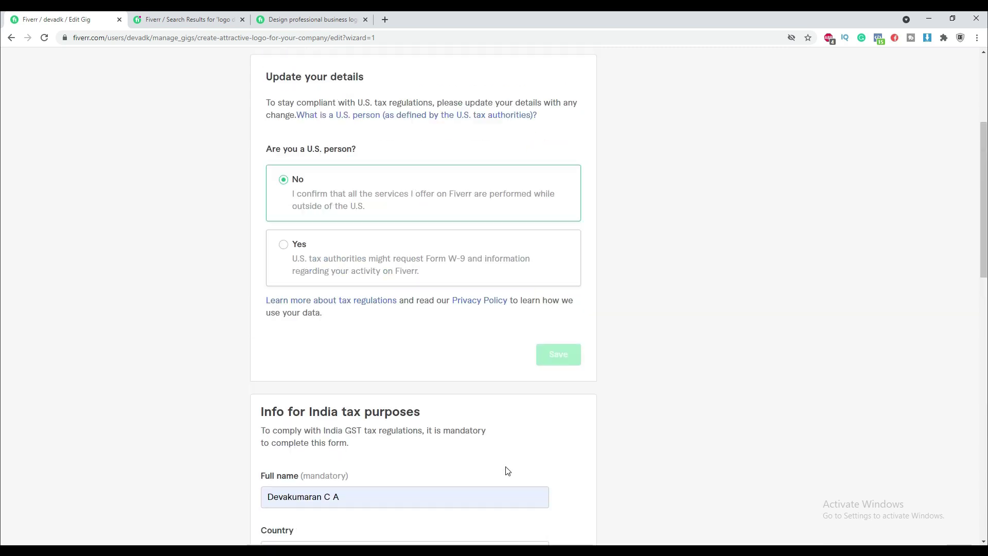
scroll(504, 469, down, 1)
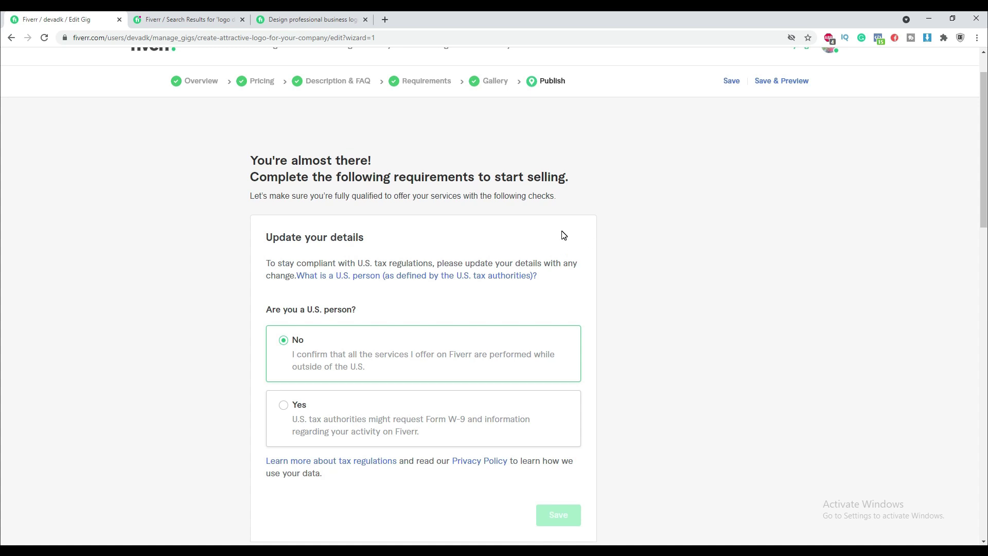
scroll(577, 229, down, 2)
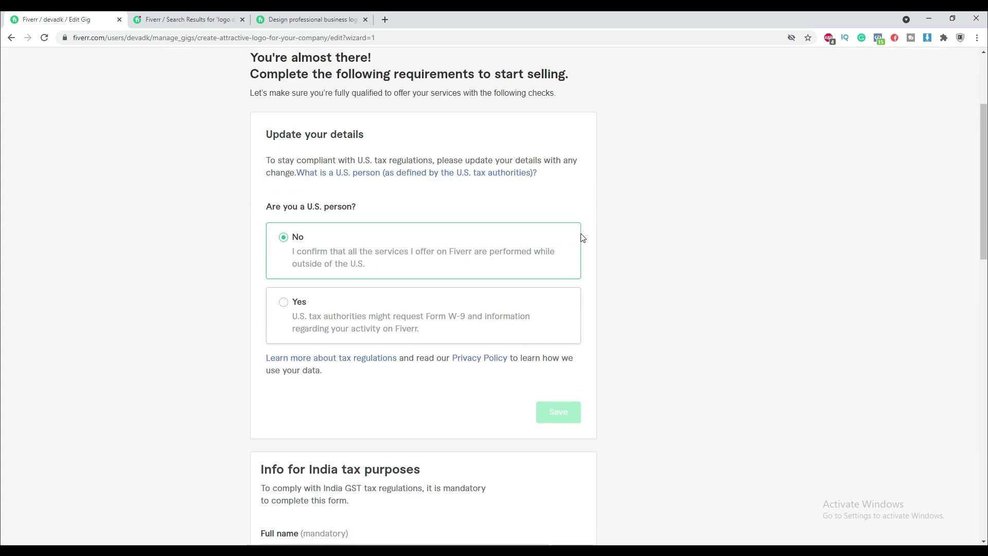